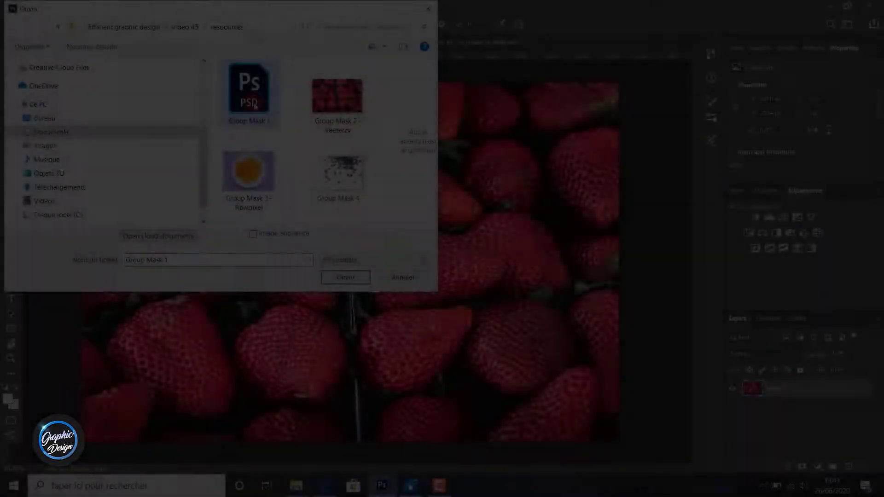
Open the Group Mask 1, 2, 3 and 4 image files together and bring Group Mask 1.psd to the front.
ctrl+click(332, 175)
ctrl+click(249, 170)
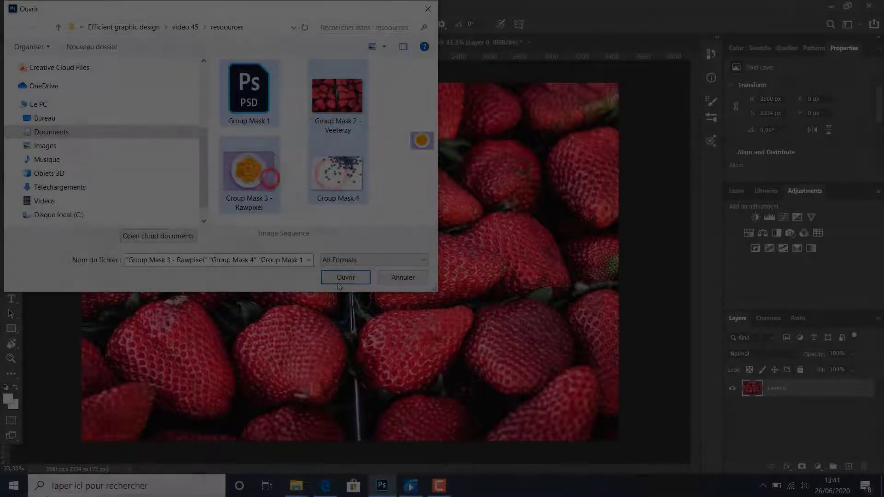
click(345, 277)
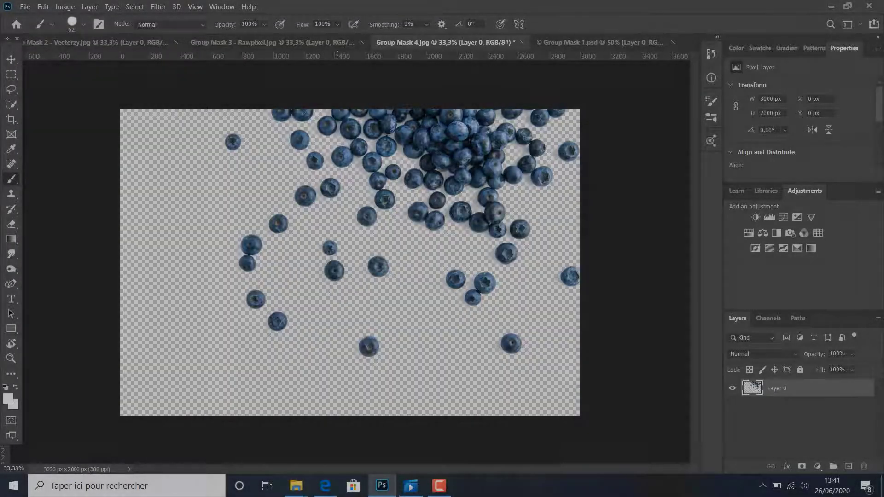
click(59, 43)
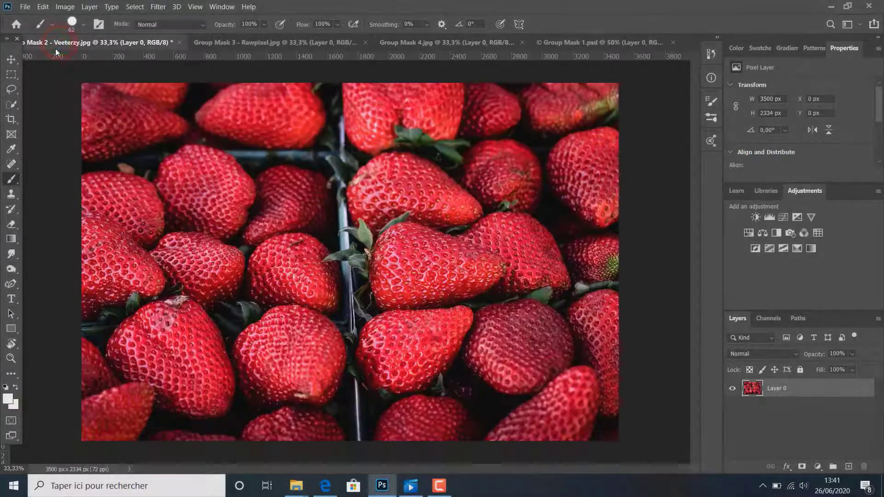
click(261, 46)
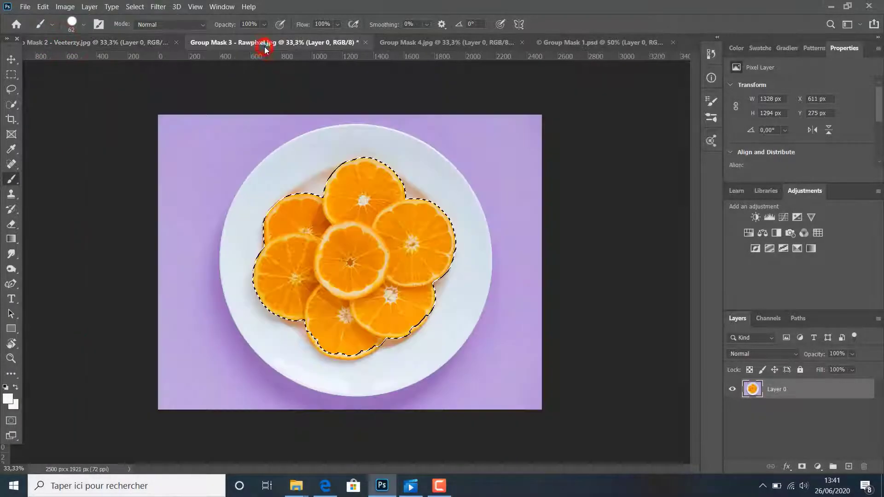
click(398, 46)
click(564, 46)
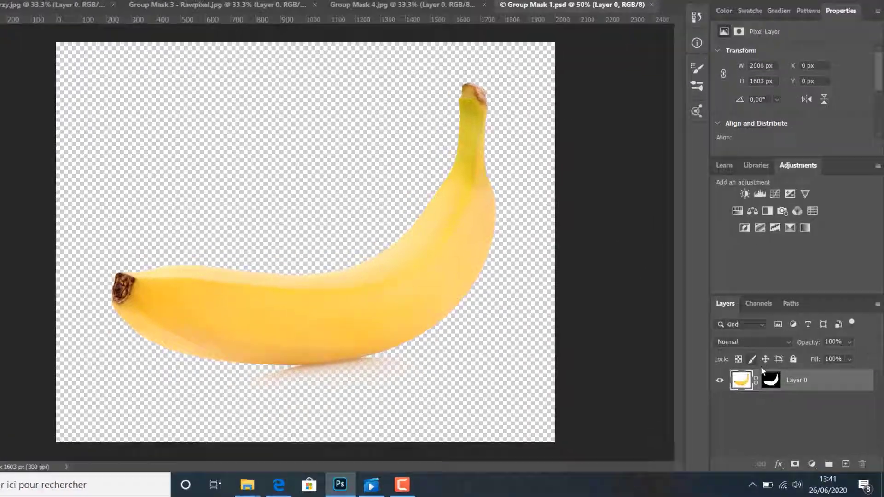
Load the banana layer's mask as a selection with Add Mask To Selection.
click(774, 387)
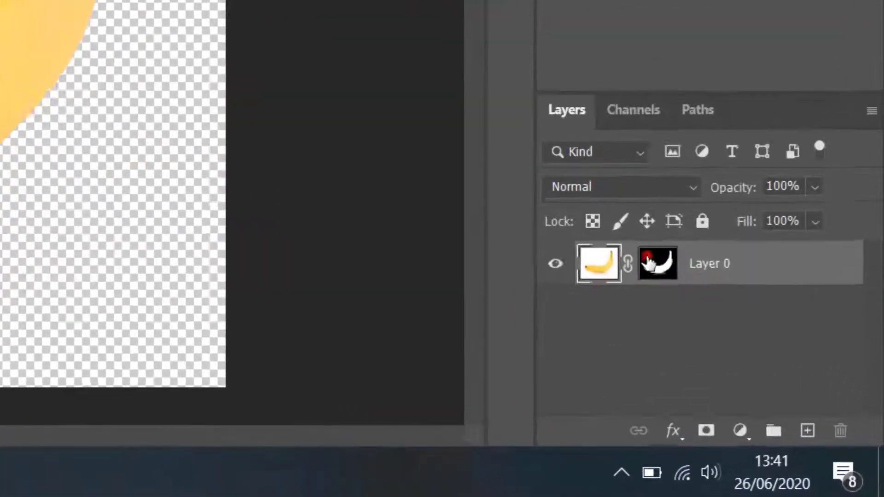
right_click(648, 261)
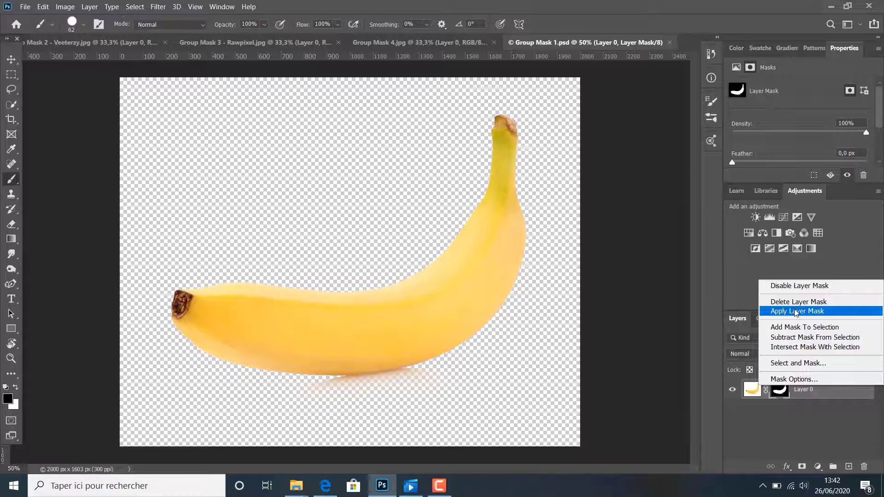
click(795, 325)
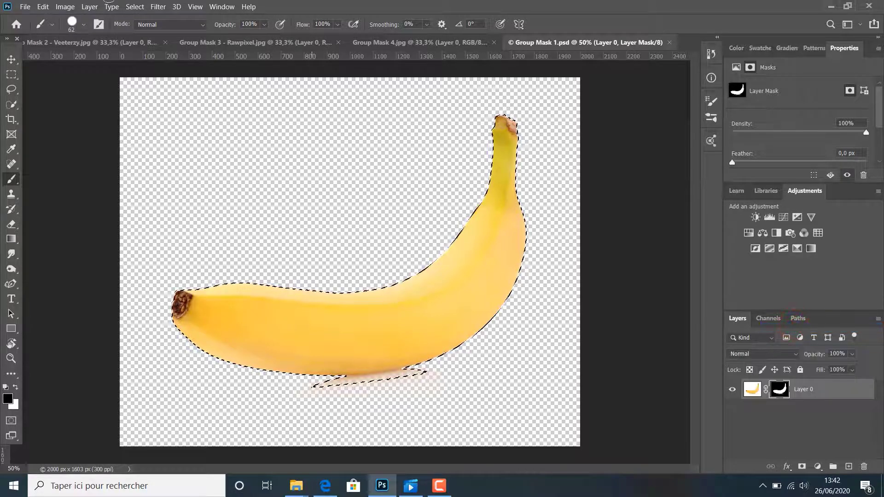
Save the banana selection as a new channel named "bananas" in Group Mask 1.psd.
click(135, 6)
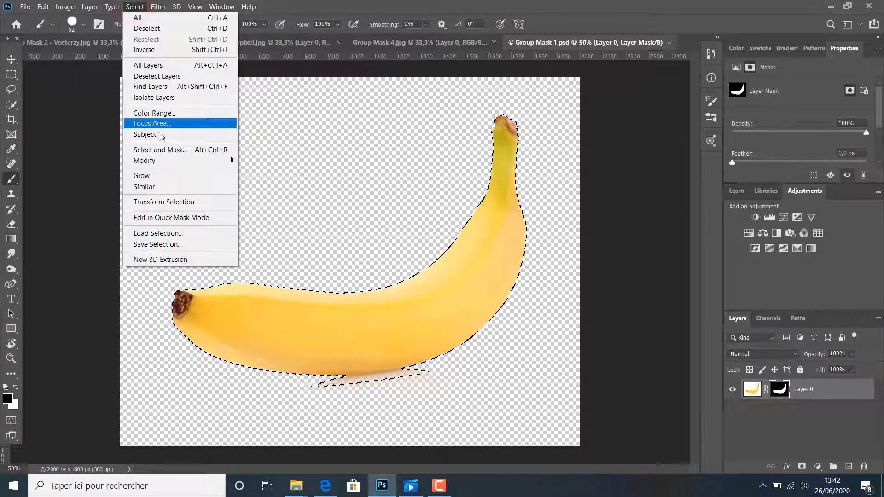
click(167, 243)
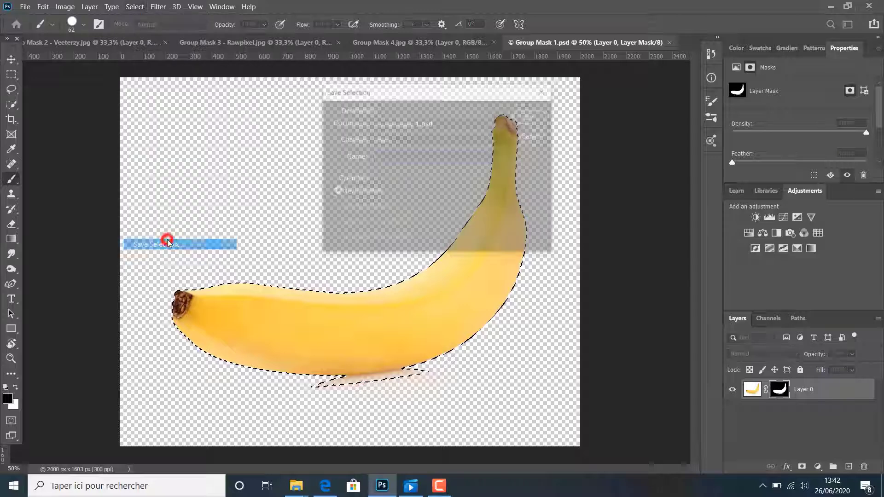
text(ba)
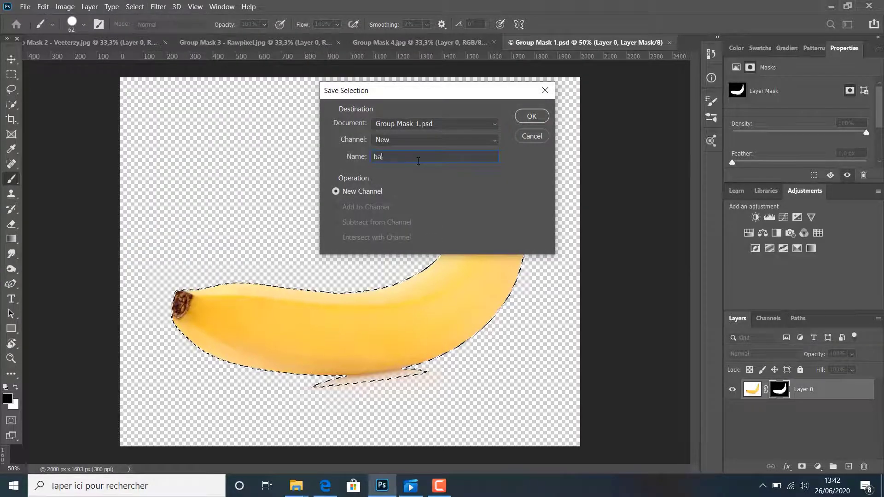
text(nanas)
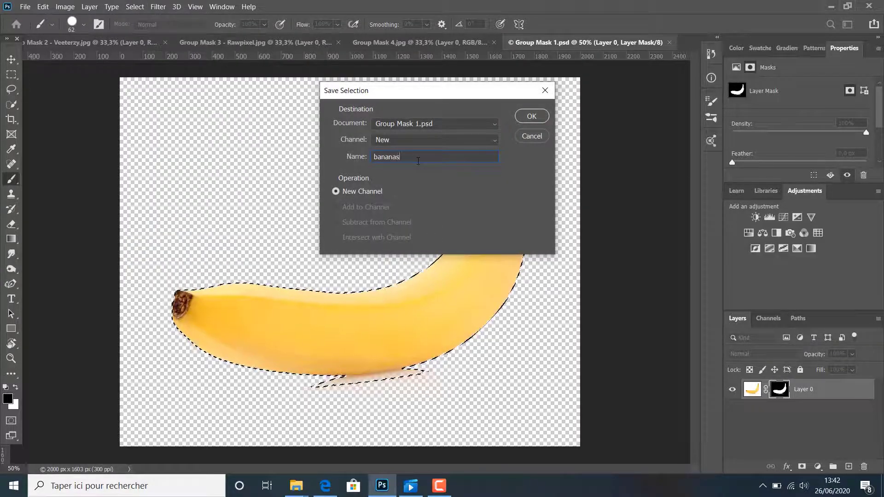
key(Return)
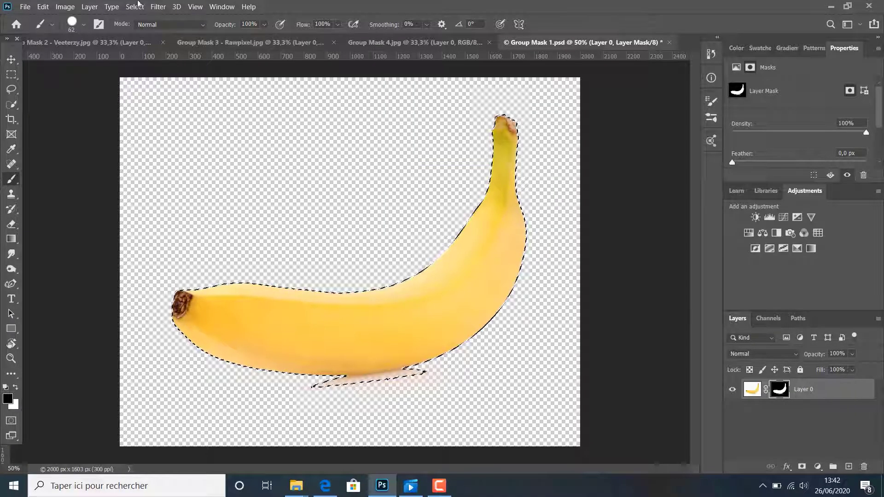
Deselect the banana outline and delete the layer mask from Layer 0.
click(135, 6)
click(147, 24)
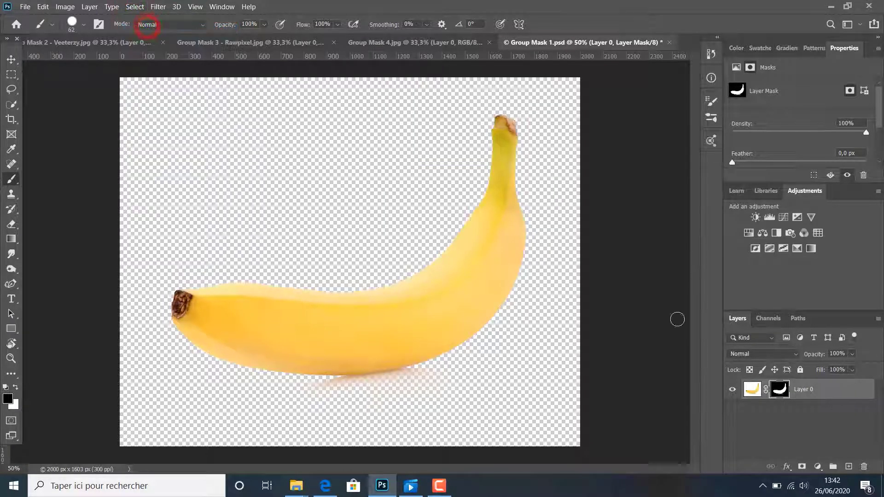
right_click(773, 384)
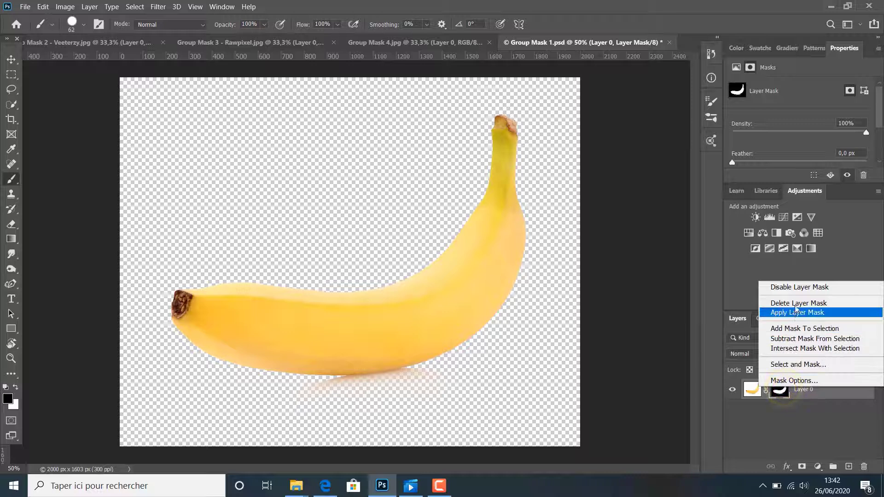
click(797, 305)
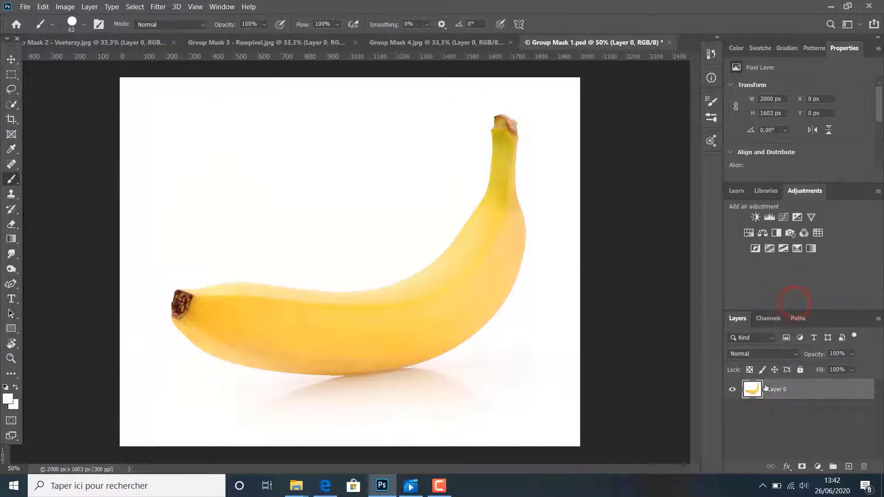
Copy the strawberry photo from Group Mask 2 - Veeterzy.jpg into Group Mask 1.psd with the Move tool and convert its layer to a smart object.
click(220, 44)
click(105, 43)
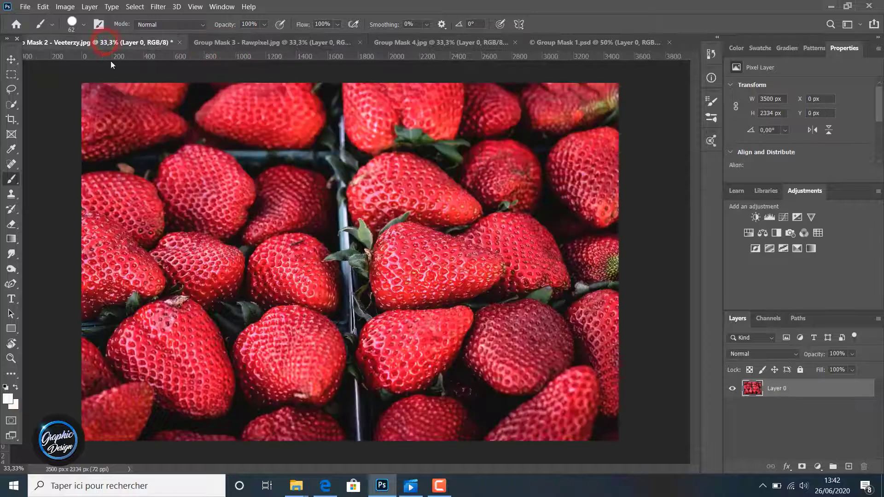
click(9, 60)
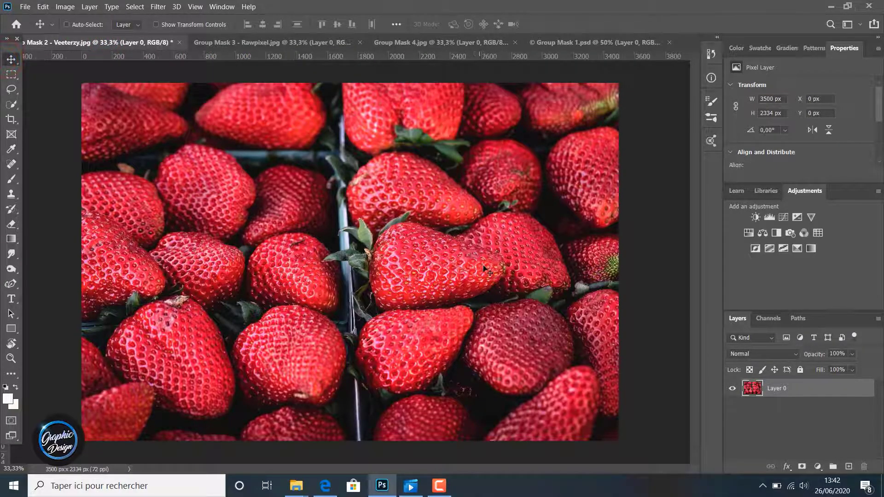
drag(485, 271, 430, 227)
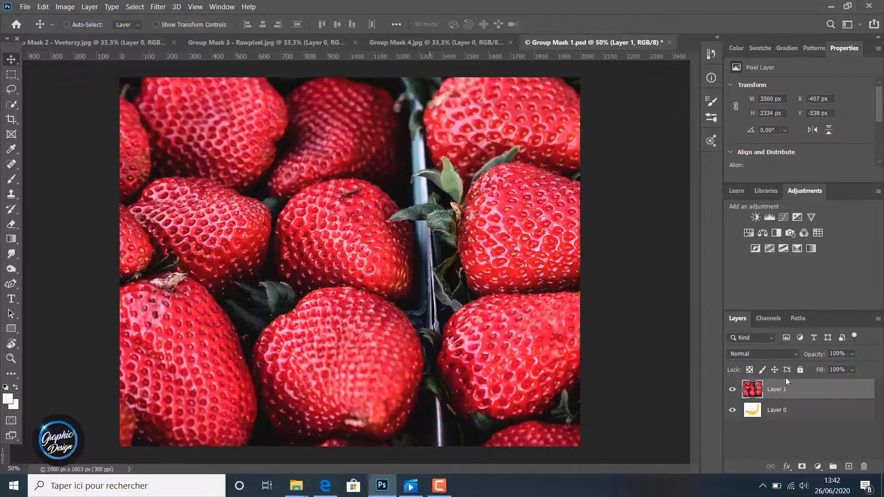
right_click(782, 395)
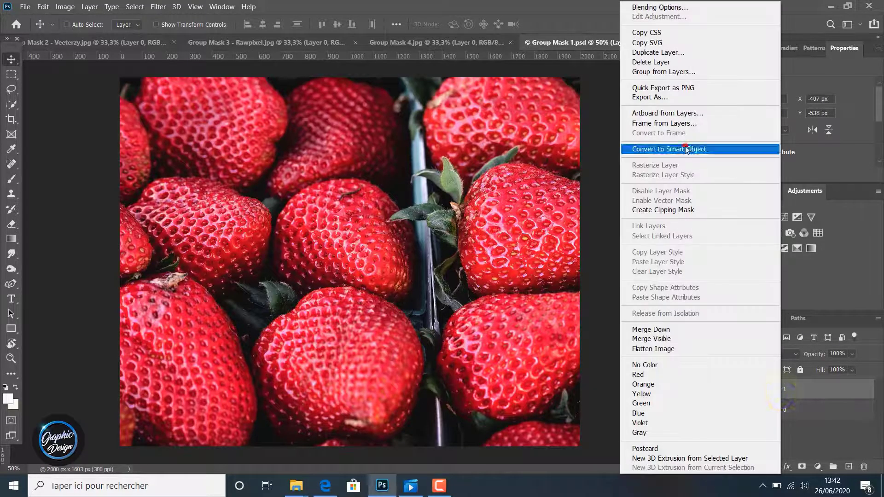
click(685, 146)
Scale the strawberry layer proportionally to about 41% with Free Transform and place it over the lower left part of the banana.
key(ctrl+t)
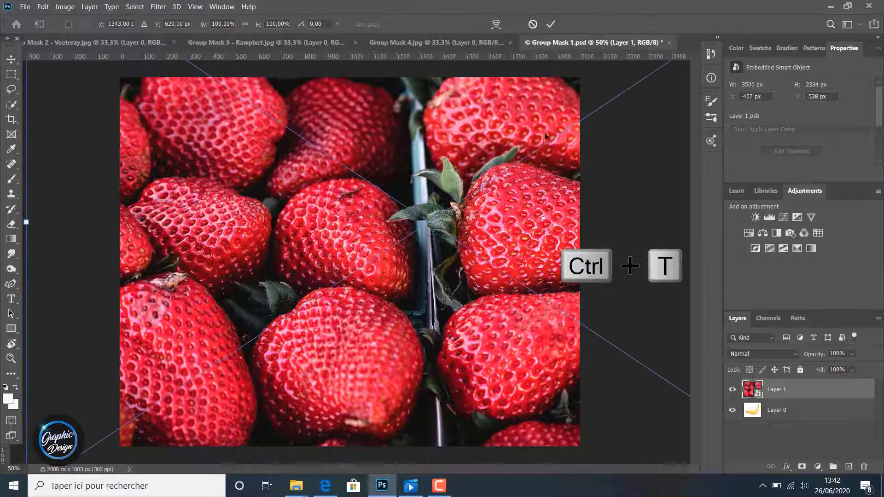
drag(523, 98, 332, 229)
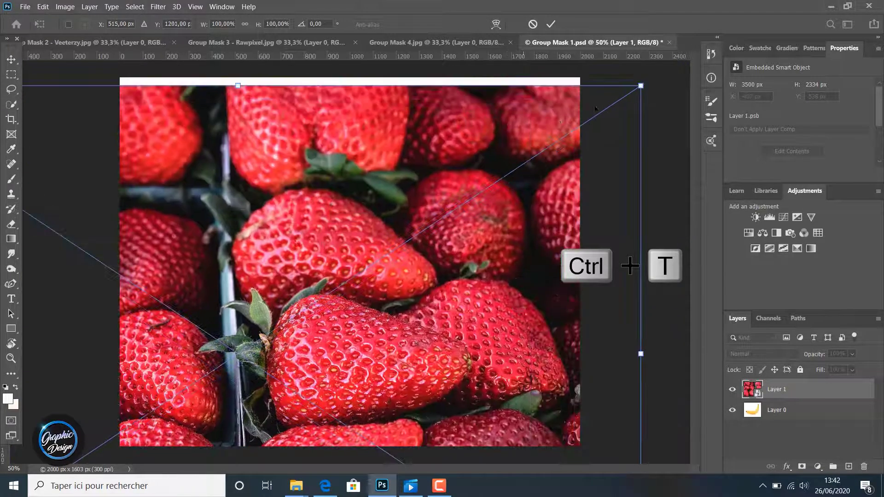
drag(641, 86, 428, 175)
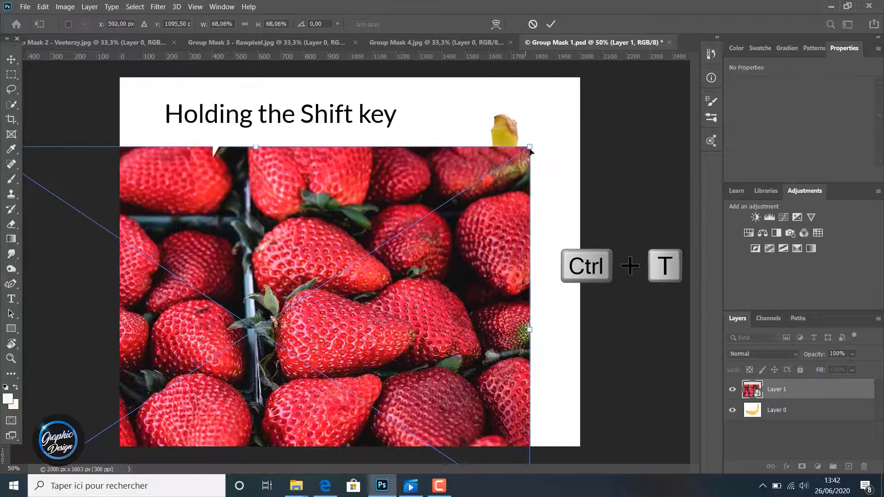
drag(530, 150, 345, 252)
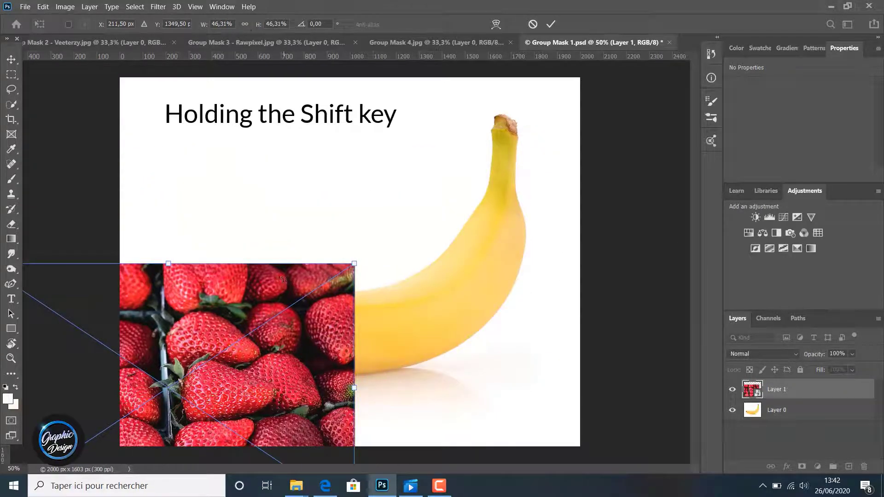
drag(279, 279, 429, 212)
drag(333, 261, 361, 248)
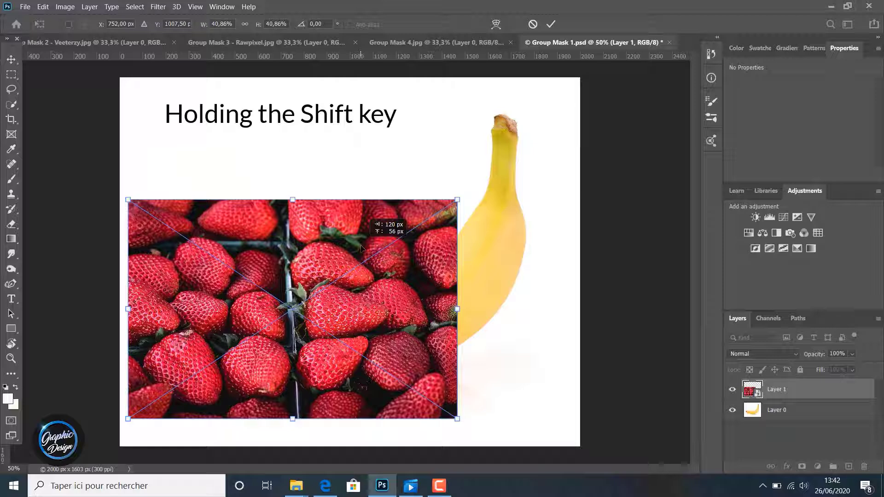
click(552, 24)
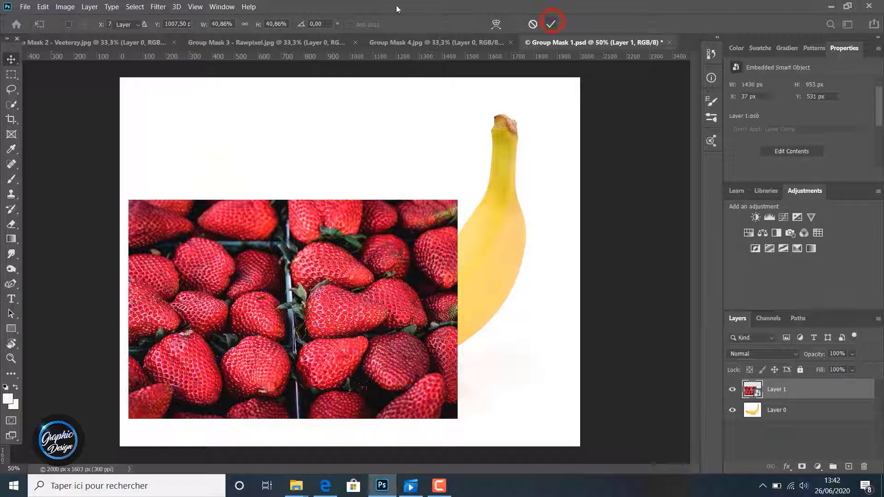
Load the saved "bananas" channel as a new selection and add it as a layer mask to the strawberry layer.
click(133, 7)
click(145, 231)
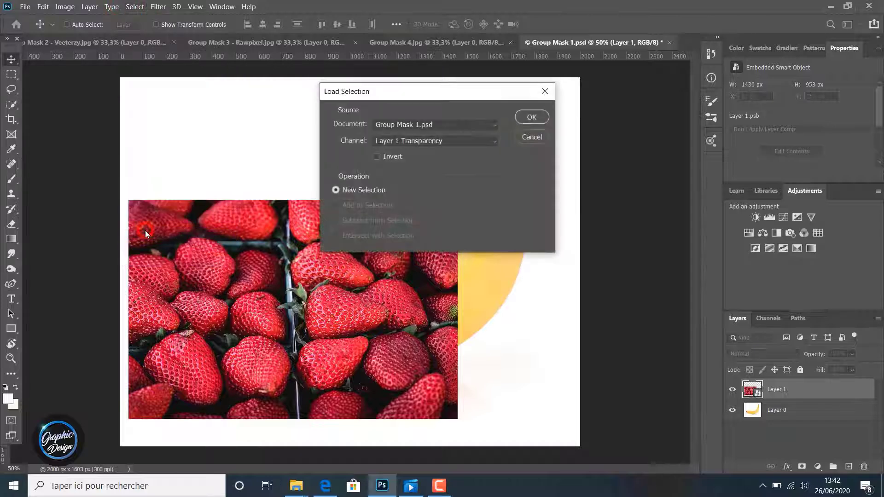
click(404, 140)
click(399, 172)
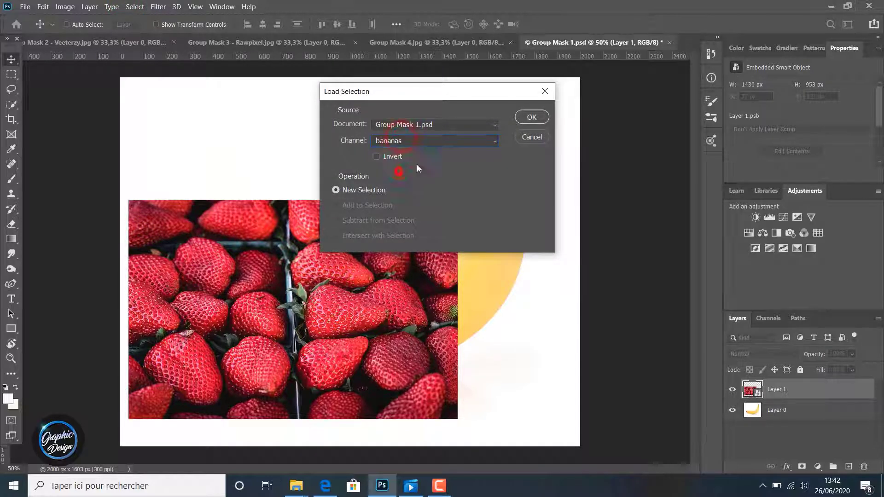
click(531, 116)
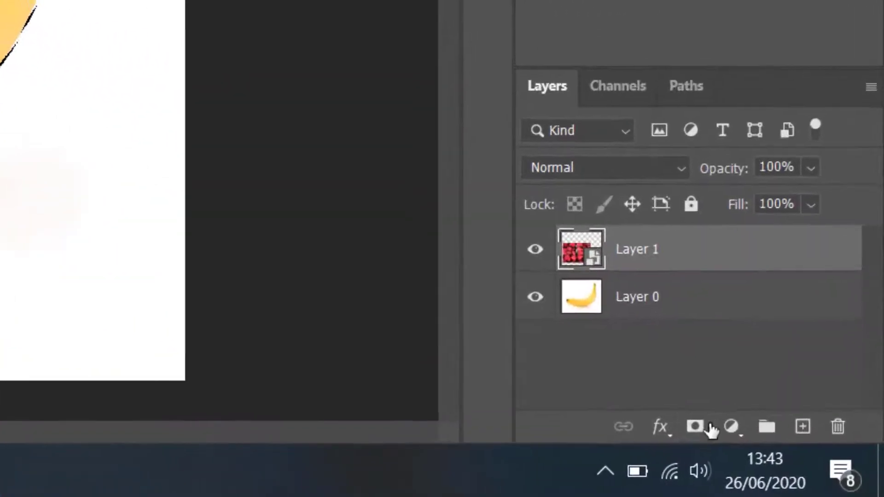
click(802, 466)
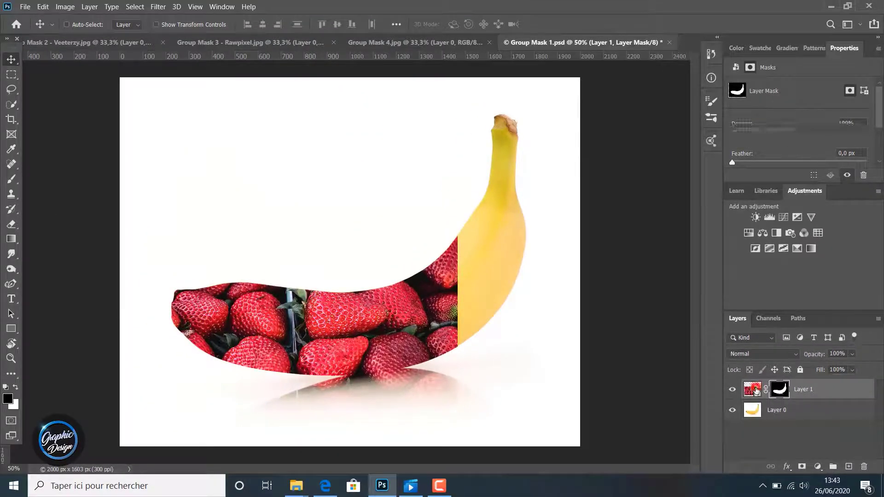
Unlink the strawberry image from its mask and move only the image to about X -79 px, Y 585 px.
click(753, 390)
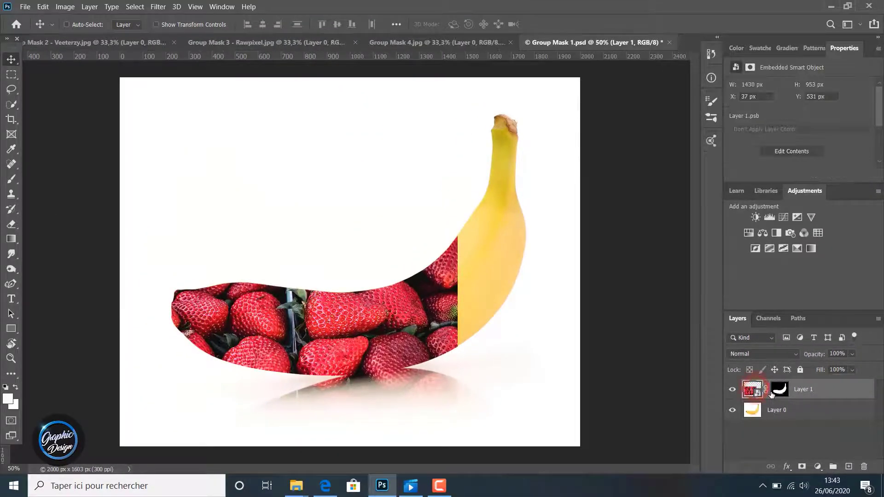
drag(389, 325, 359, 337)
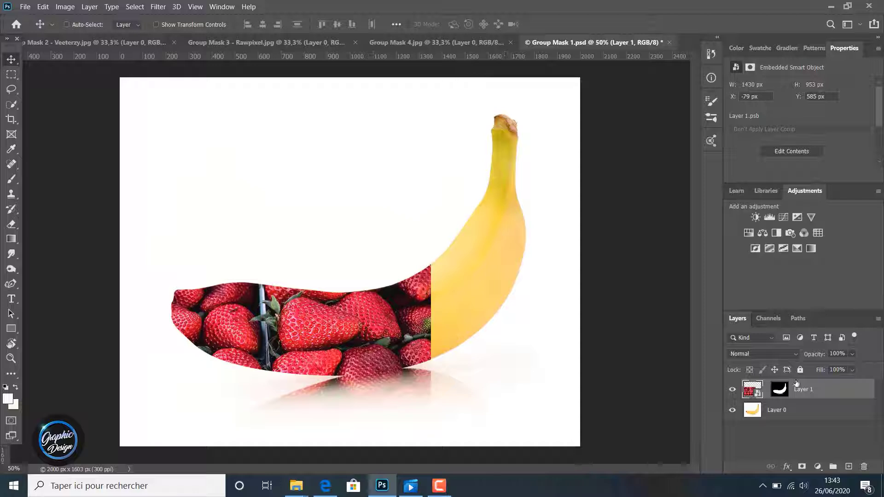
Switch to Group Mask 3 - Rawpixel.jpg and deselect the orange slices.
click(211, 42)
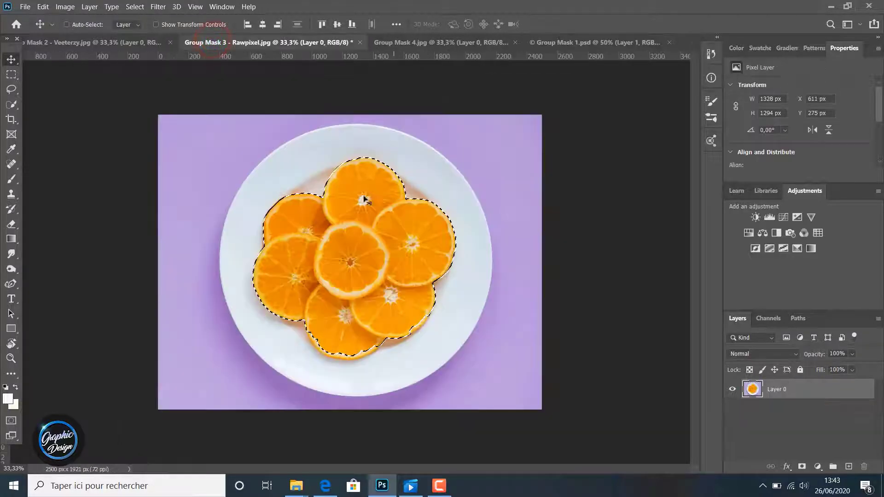
click(135, 6)
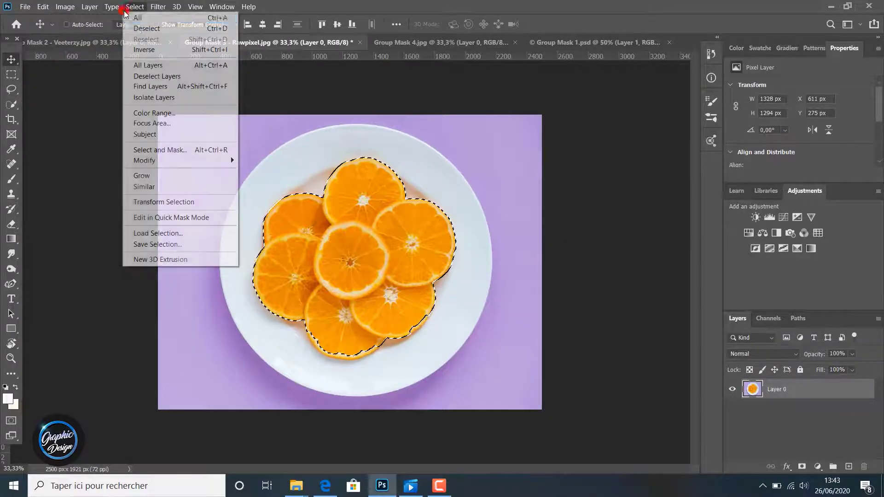
click(137, 26)
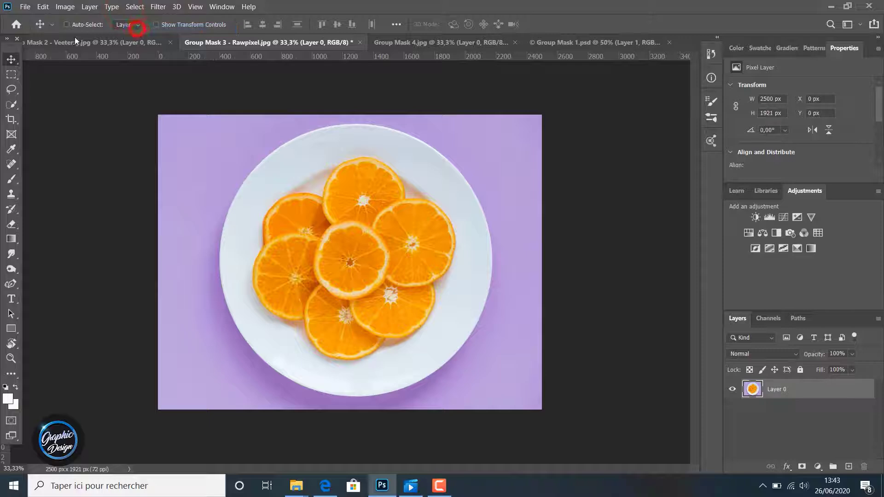
Select all the orange slices on the plate with the Quick Selection tool and copy them.
right_click(12, 105)
click(58, 116)
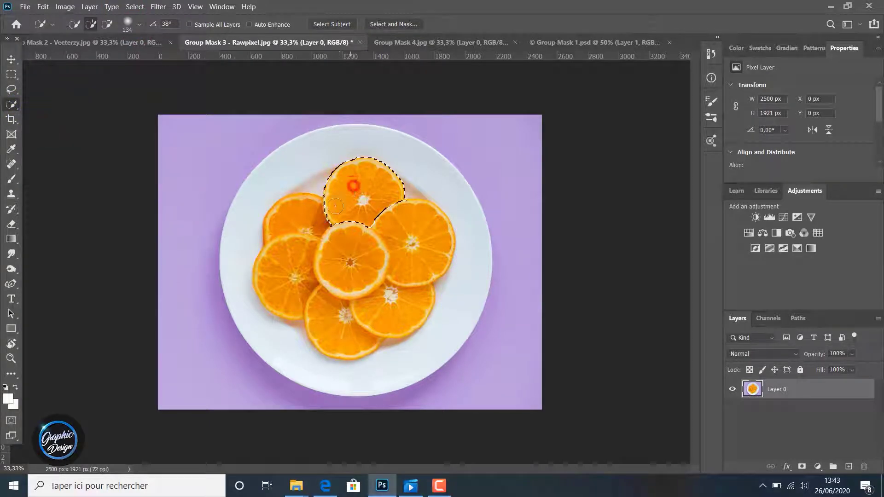
drag(390, 298, 412, 275)
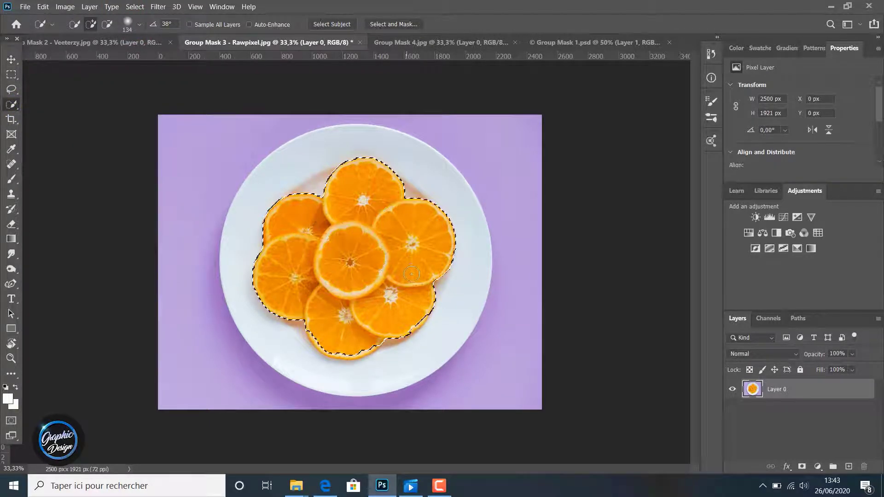
click(43, 7)
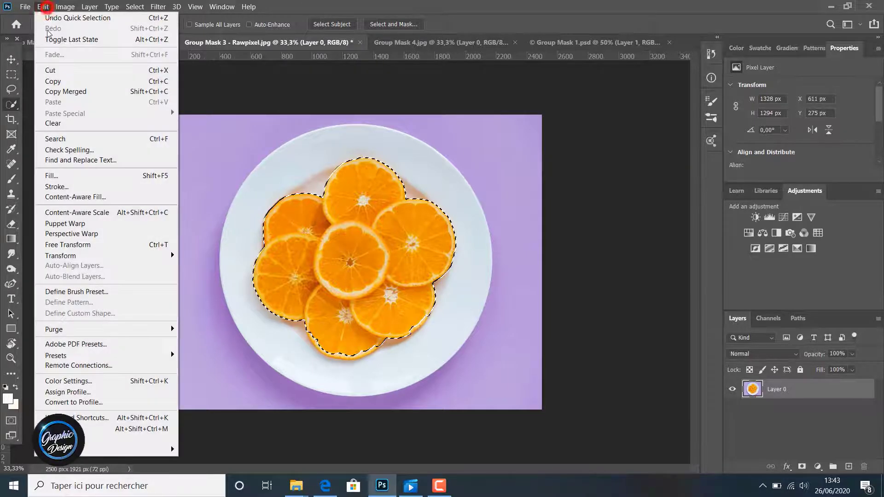
click(61, 82)
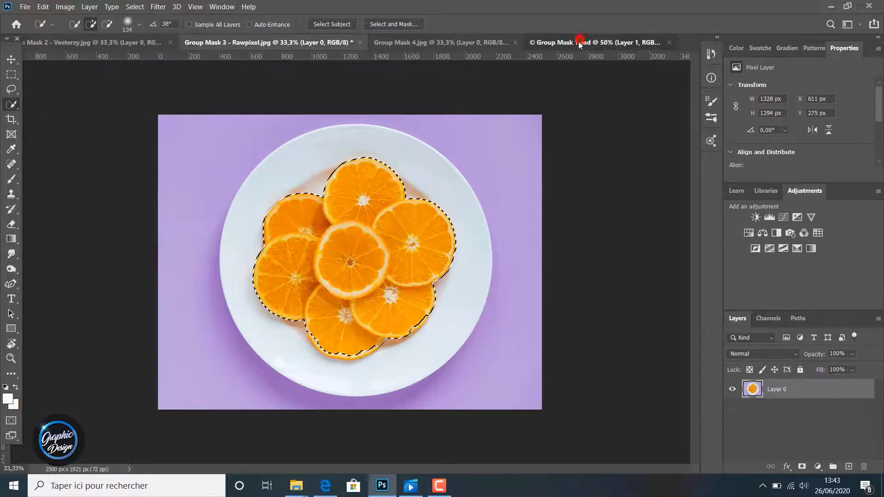
Paste the orange slices into Group Mask 1.psd and convert the new layer to a smart object.
click(578, 41)
click(43, 7)
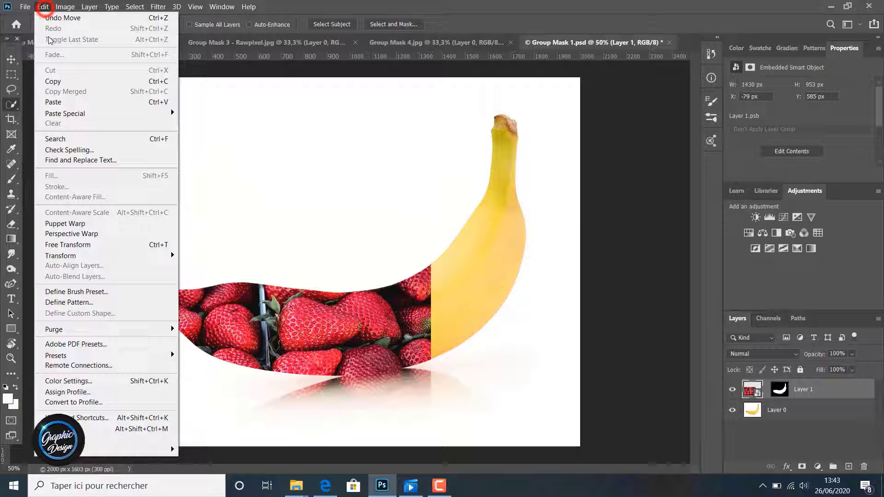
click(64, 103)
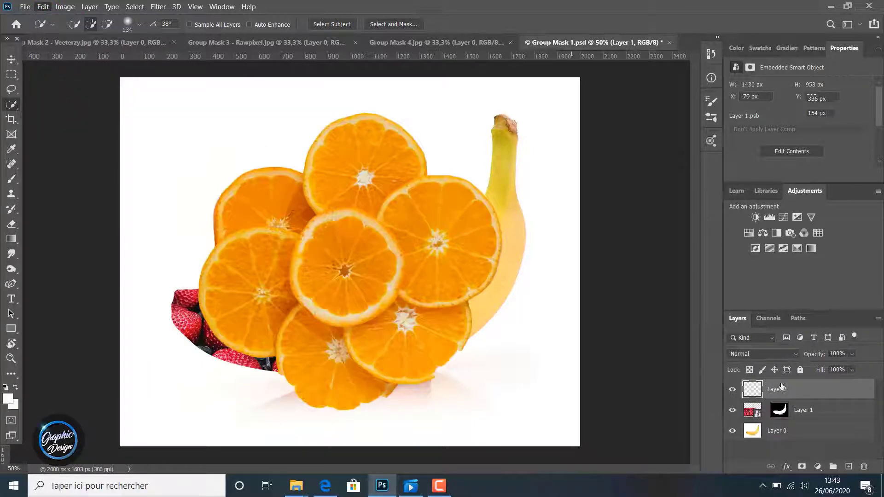
right_click(782, 388)
click(684, 150)
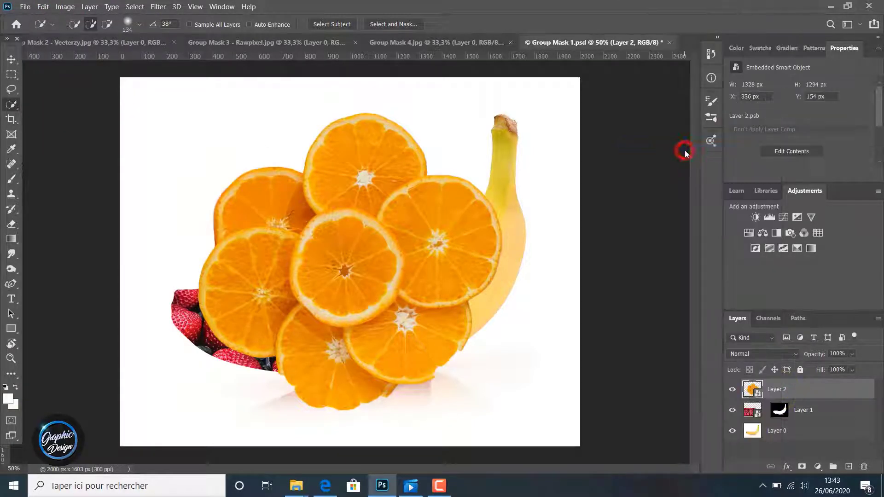
Scale the orange layer proportionally to about 74% with Free Transform and place it over the banana's right part at about X 963 px, Y 476 px.
key(ctrl+t)
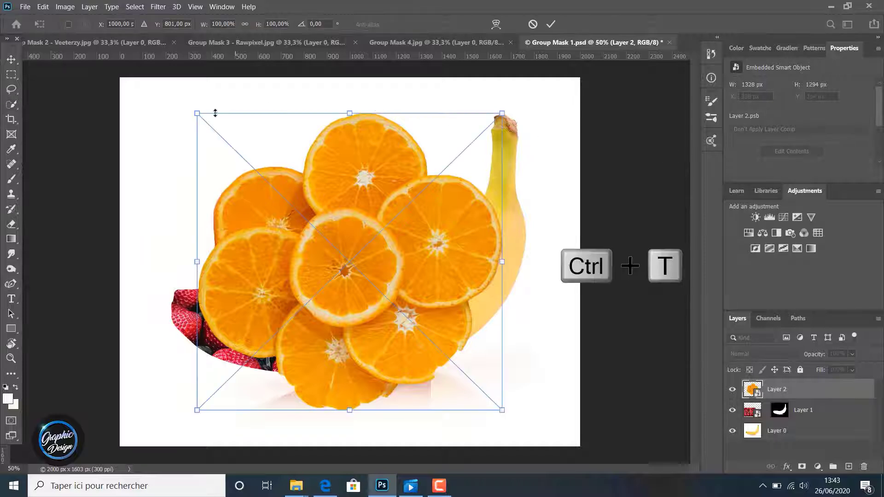
drag(197, 115, 304, 162)
drag(389, 236, 452, 231)
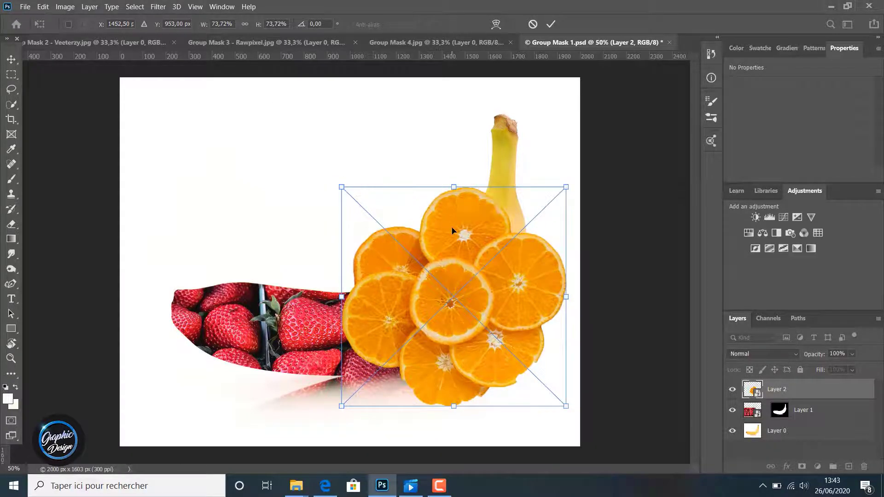
click(550, 23)
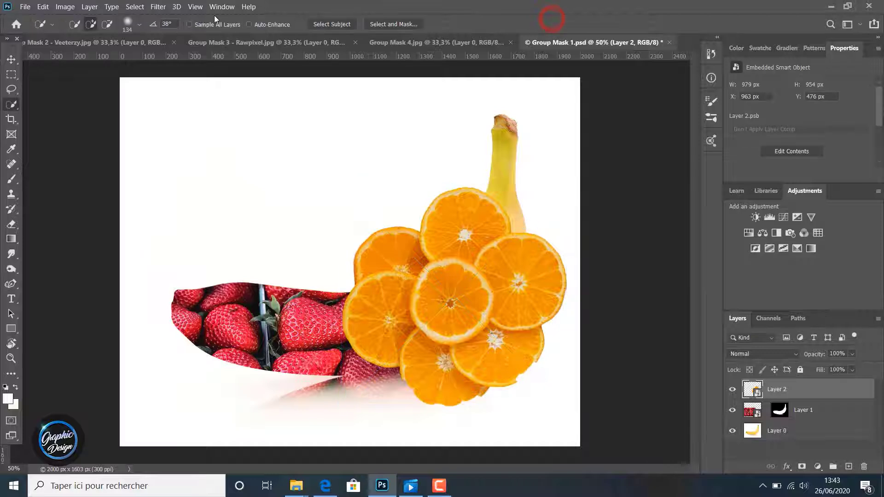
Load the saved "bananas" channel as a new selection and add it as a layer mask to the orange layer.
click(138, 7)
click(167, 235)
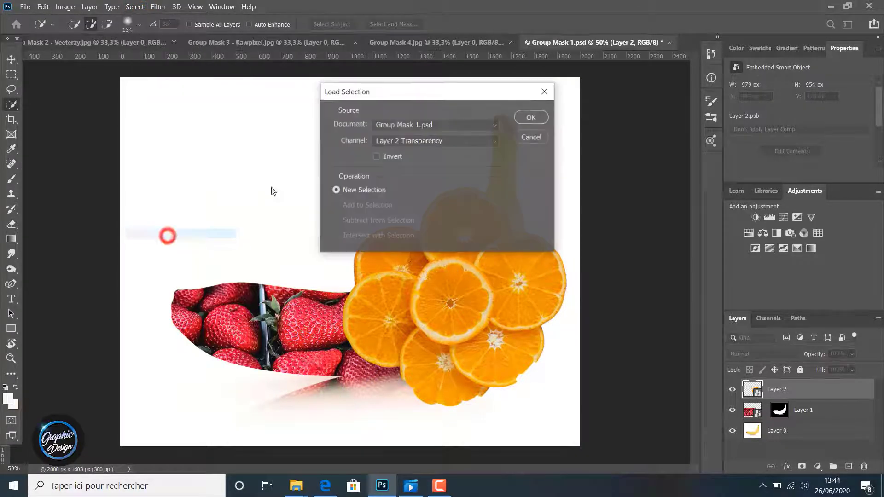
click(405, 141)
click(403, 170)
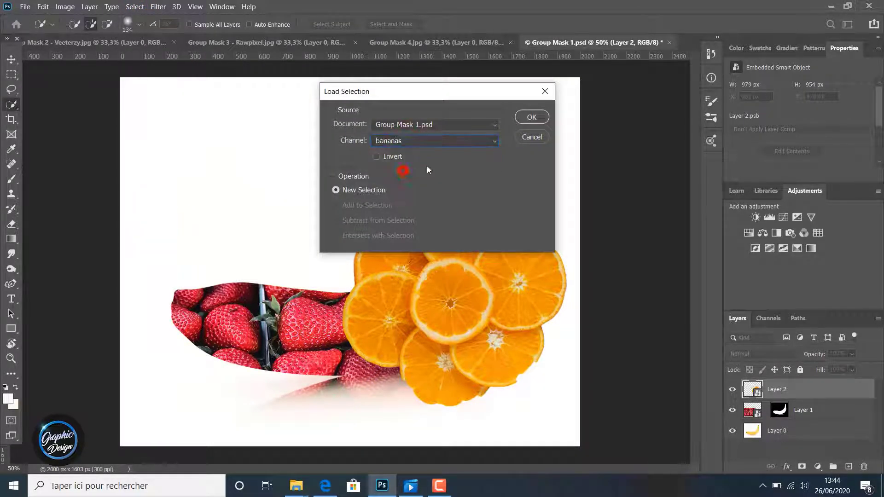
click(531, 117)
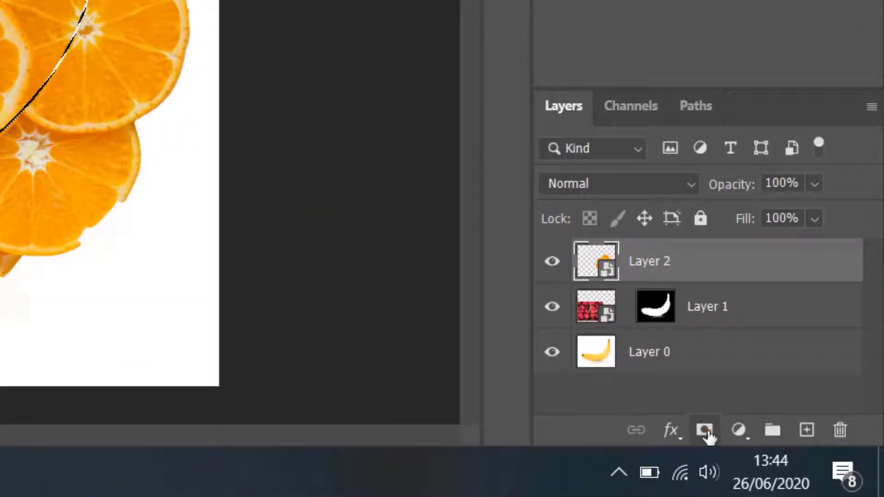
click(704, 431)
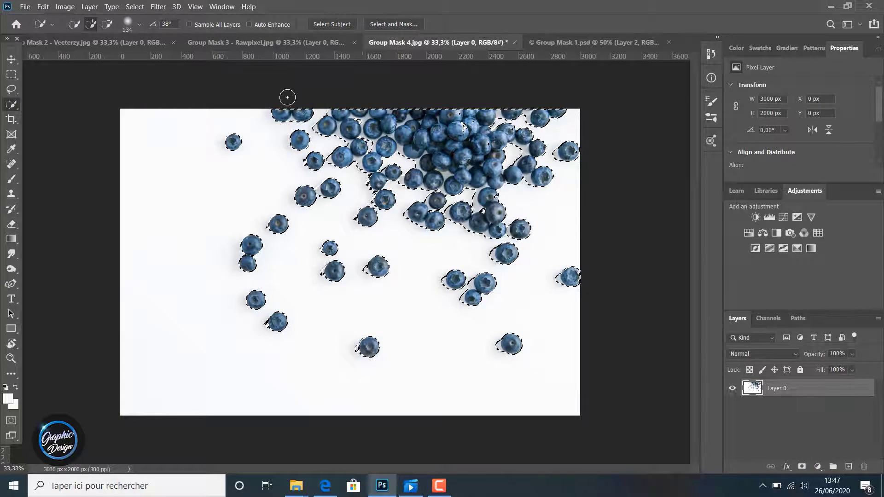
Clear the existing selection in Group Mask 4.jpg and sample several blueberries' colors with Color Range.
click(135, 7)
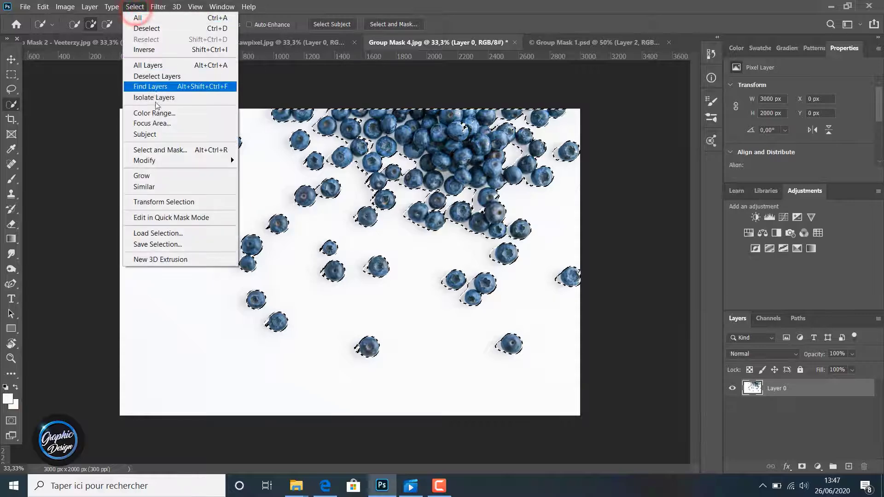
click(146, 29)
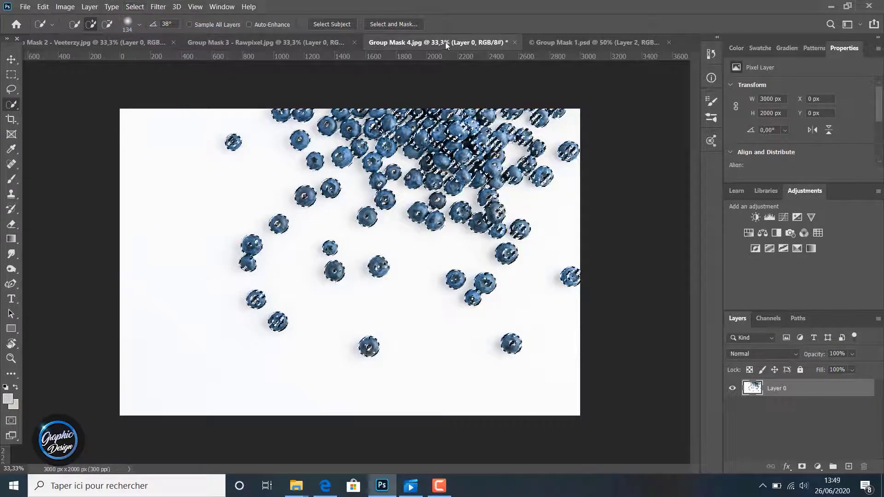
click(135, 7)
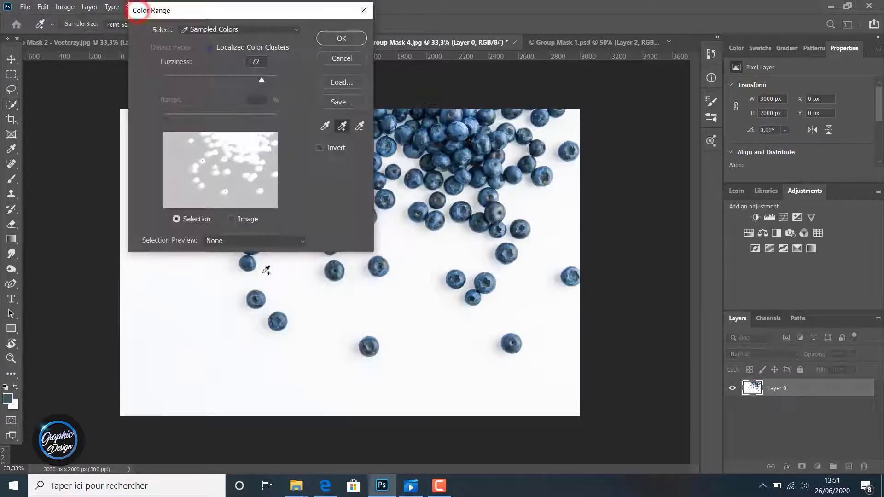
click(248, 264)
click(254, 298)
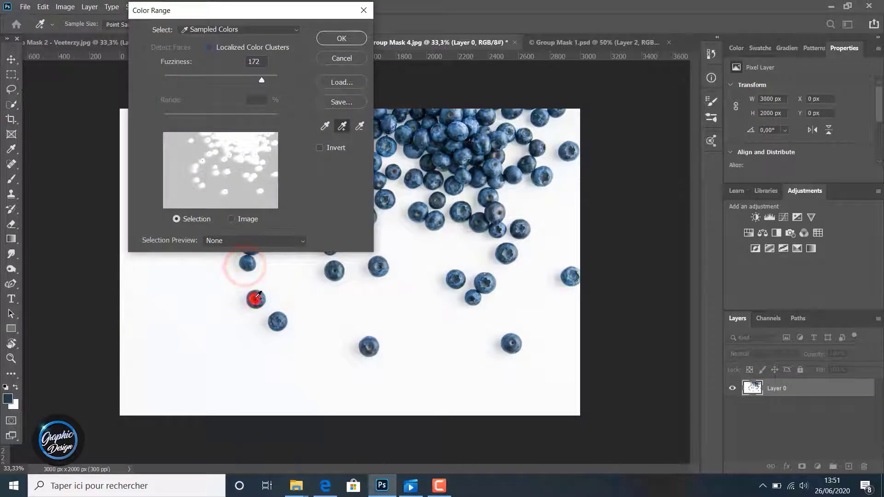
drag(296, 9, 182, 8)
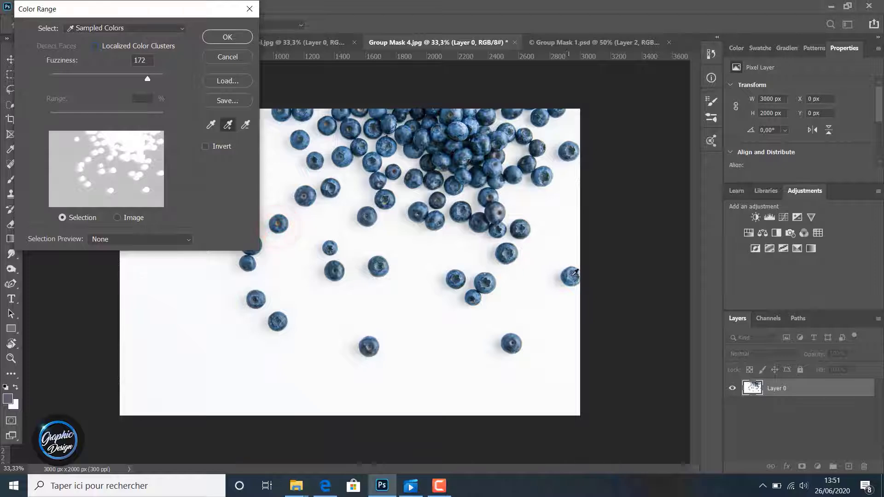
Subtract the white background color from the Color Range sample.
click(246, 124)
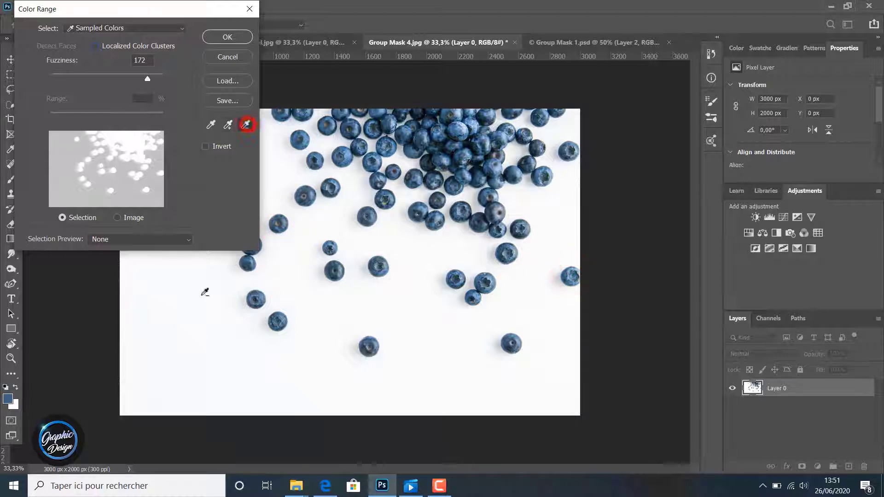
click(158, 281)
click(158, 282)
click(158, 282)
click(158, 282)
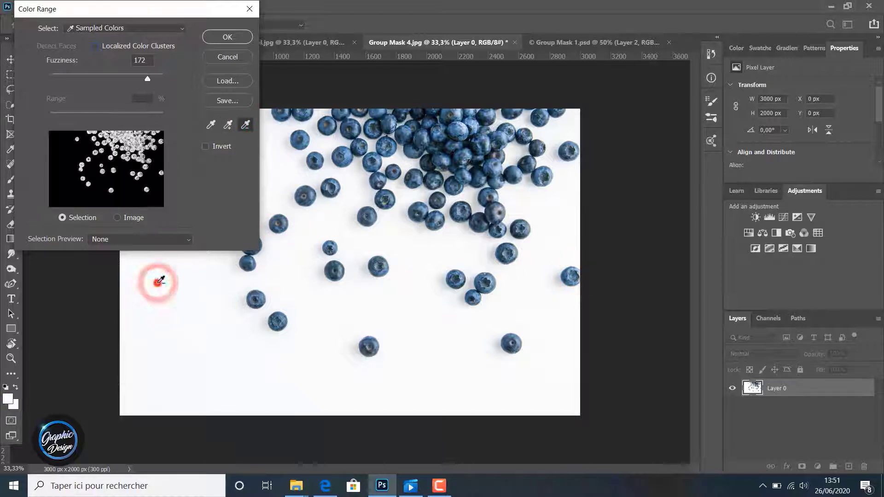
click(157, 283)
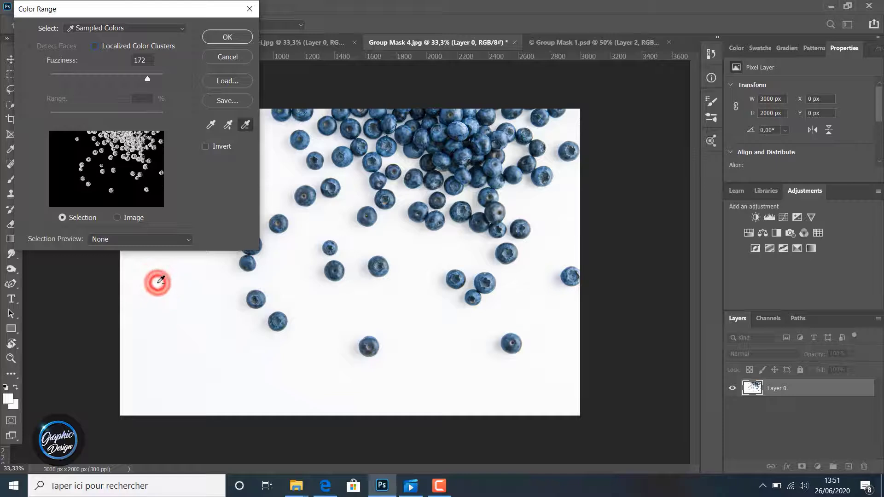
Add further blueberry tones to the Color Range sample from berries across the upper, middle and lower left parts of the image.
click(229, 124)
click(351, 129)
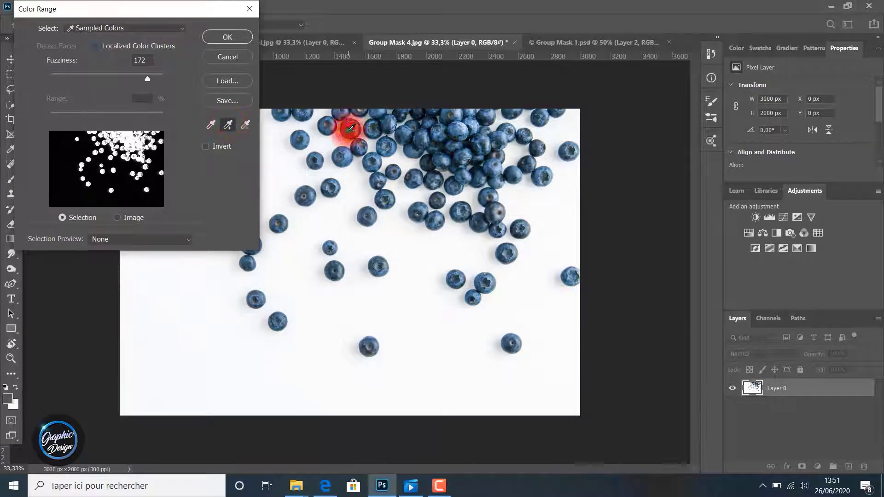
click(299, 140)
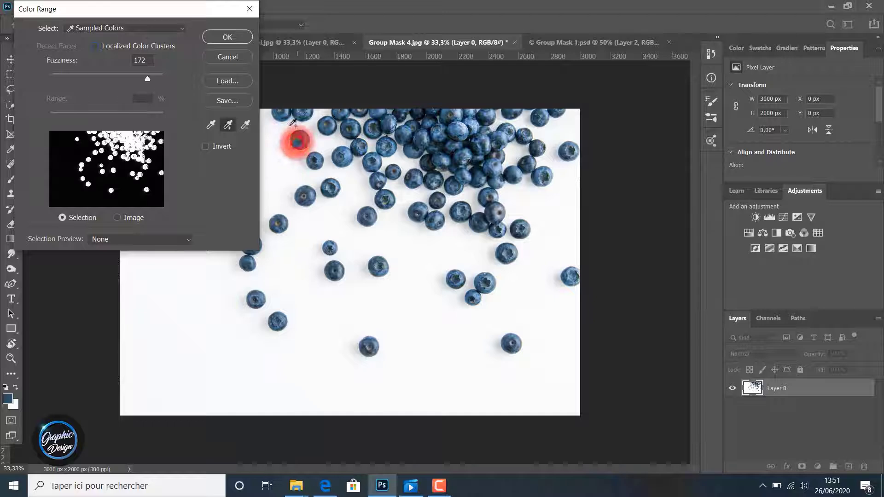
click(284, 114)
click(304, 197)
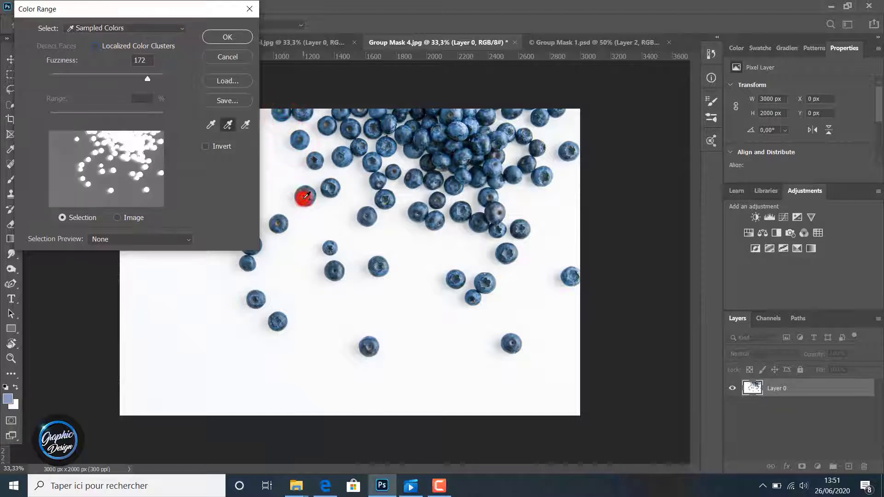
click(278, 223)
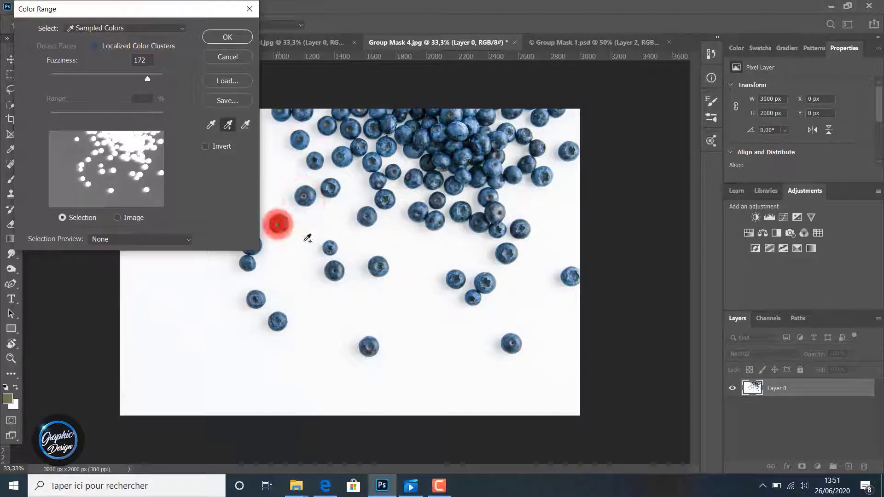
click(379, 267)
click(334, 271)
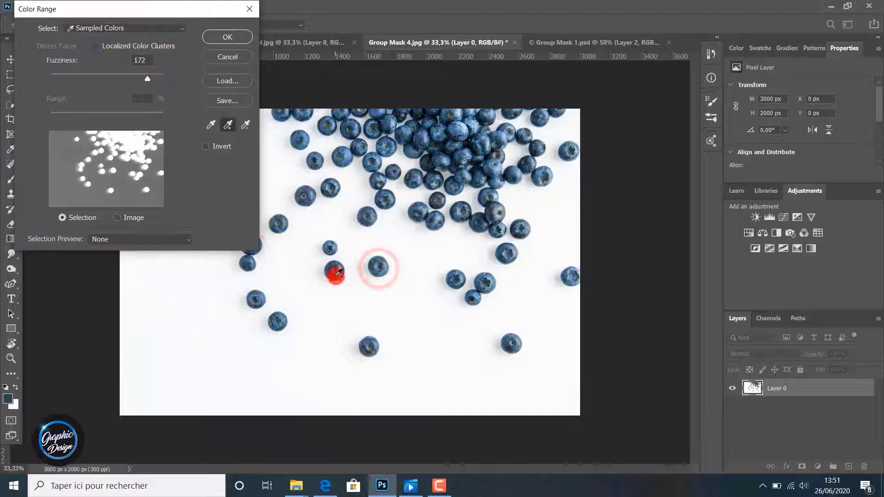
click(277, 320)
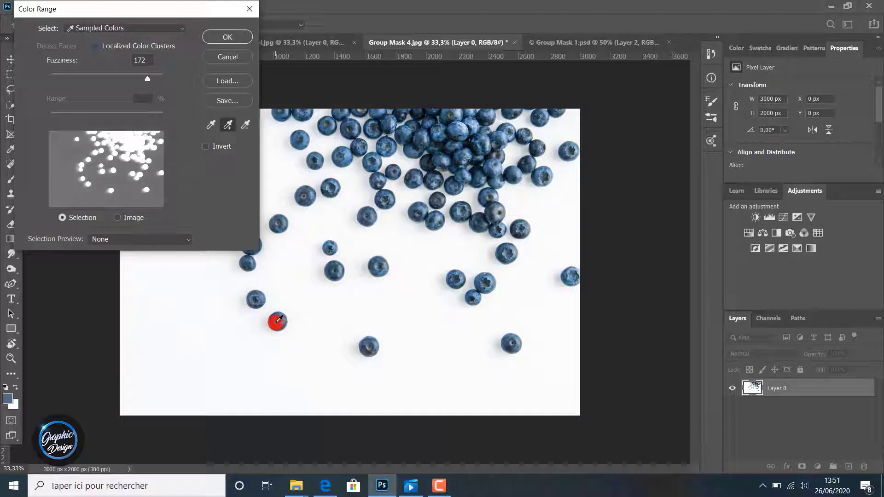
click(255, 299)
Apply the Color Range selection with fuzziness 84 and extra samples from the upper and right-hand blueberries.
drag(146, 81, 96, 81)
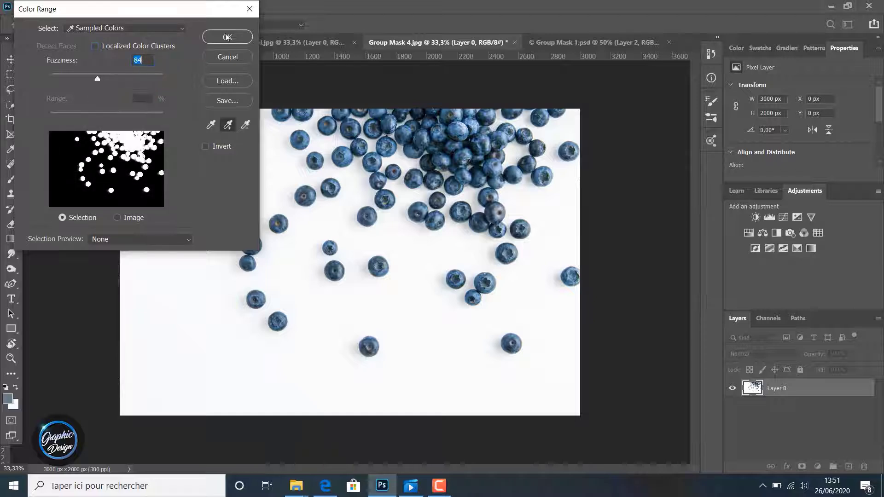
click(373, 129)
click(541, 180)
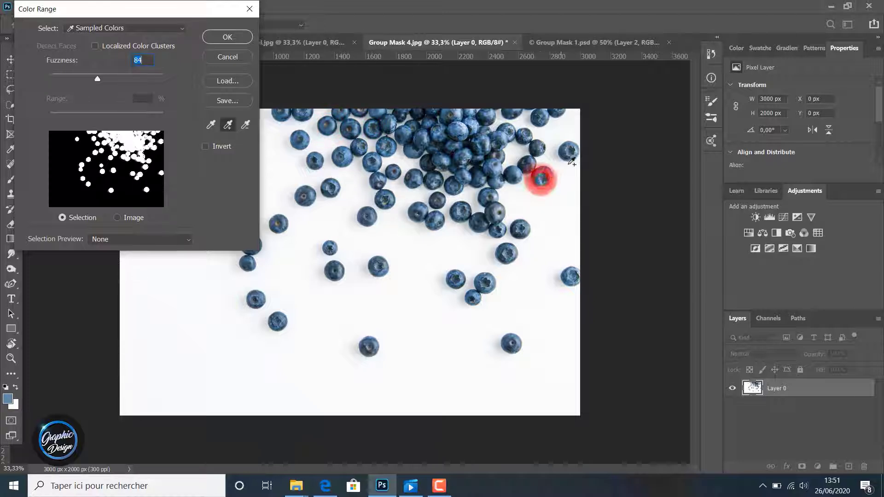
click(568, 149)
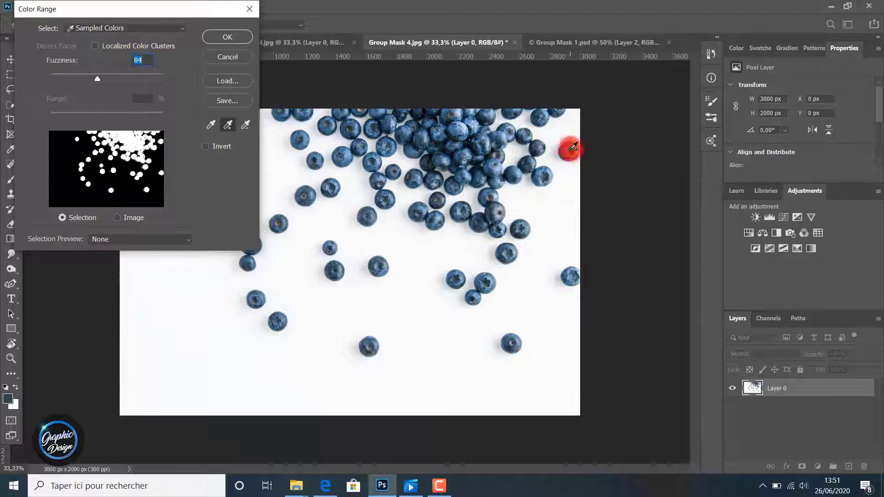
click(221, 40)
Copy the selected blueberries and paste them as a new layer into Group Mask 1.psd.
key(ctrl+c)
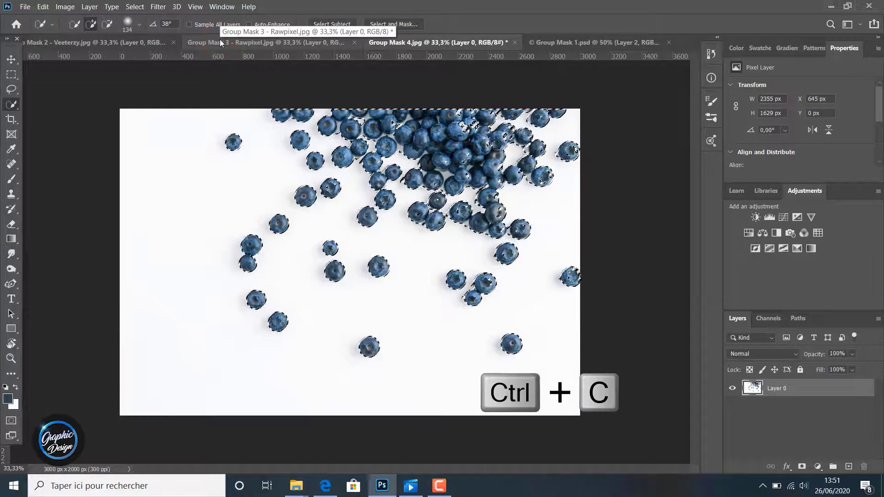
click(581, 38)
key(ctrl+b)
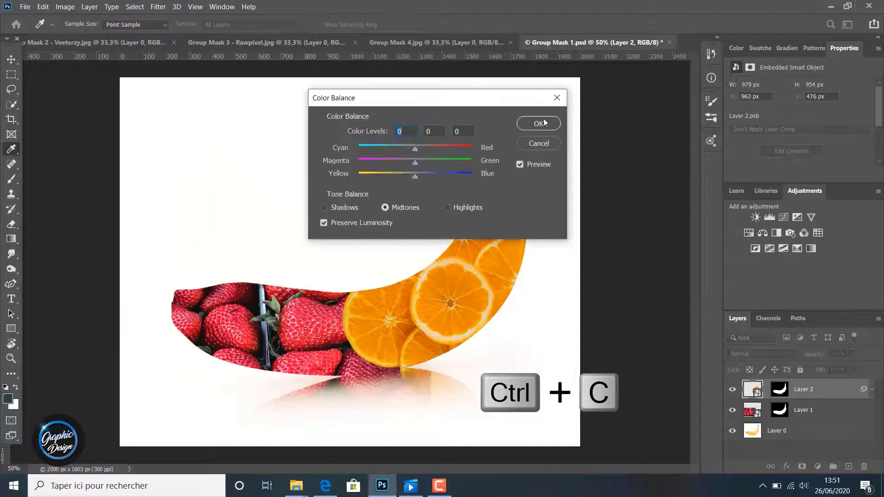
click(553, 101)
key(ctrl+v)
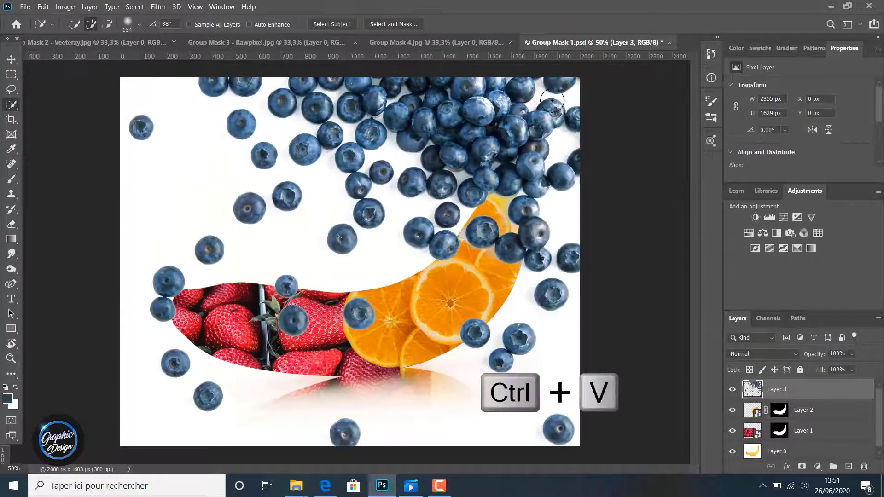
Convert the blueberry layer to a smart object and scale it down to about 60%.
right_click(783, 391)
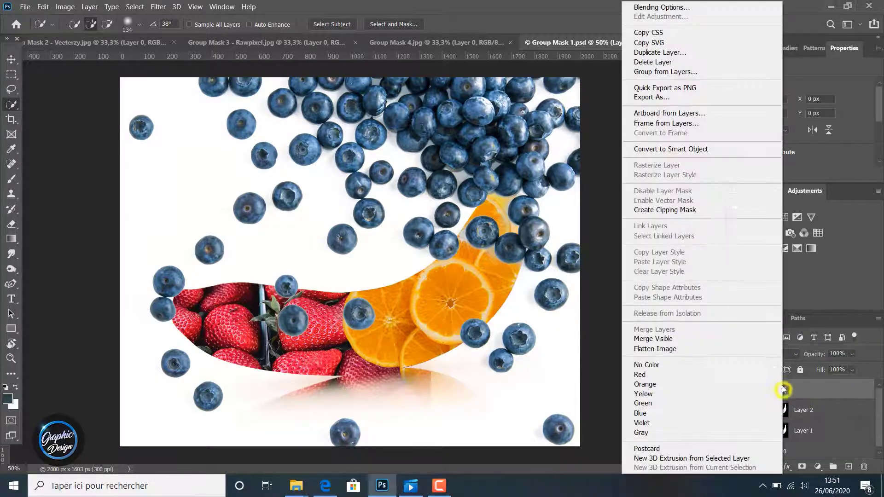
click(682, 150)
key(ctrl+t)
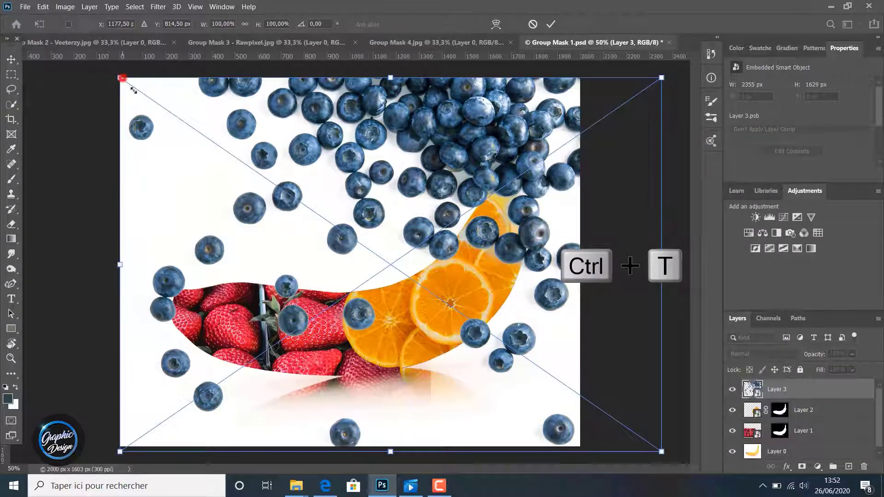
drag(122, 78, 336, 227)
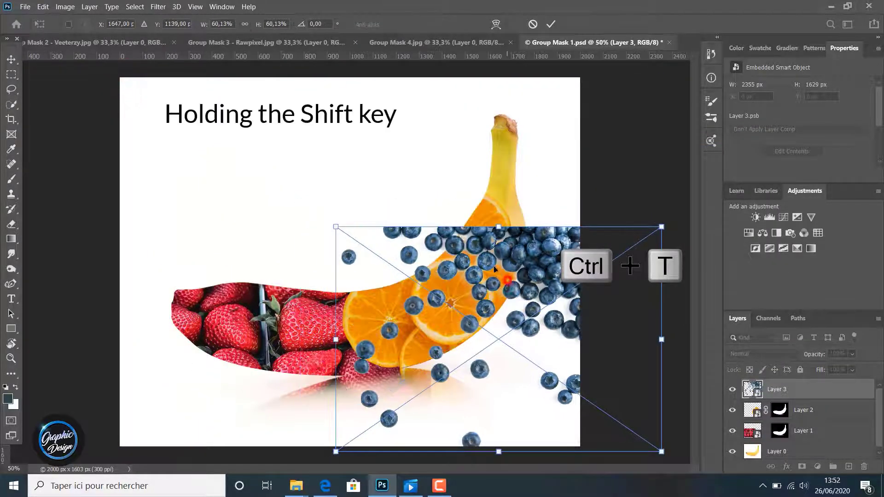
Move the scaled blueberries up so their dense cluster lies over the banana's stem.
drag(495, 270, 441, 186)
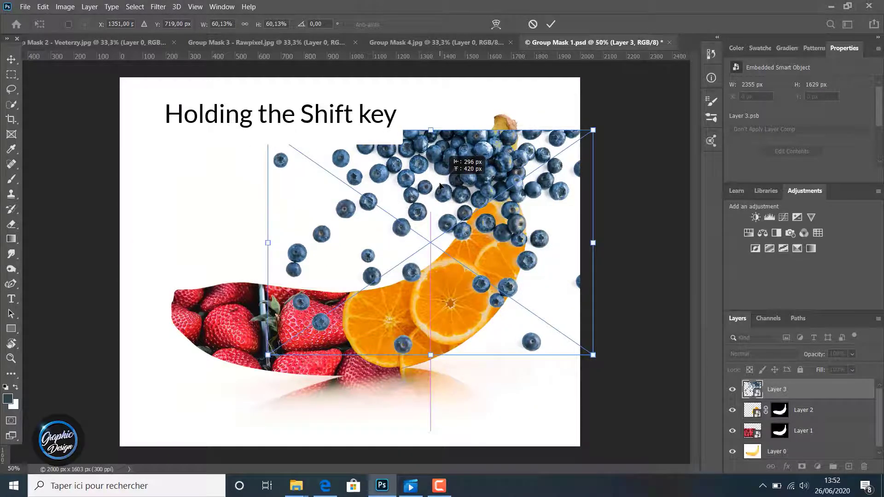
drag(442, 186, 445, 188)
right_click(444, 188)
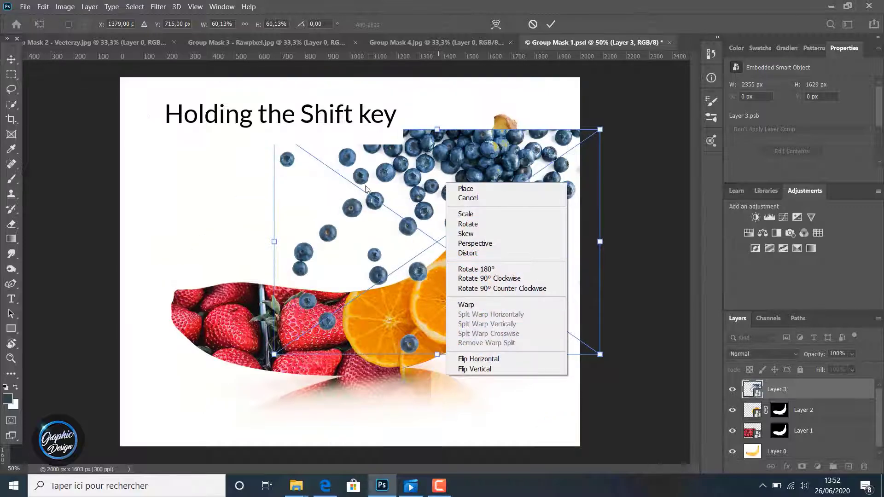
click(379, 146)
drag(375, 159, 392, 159)
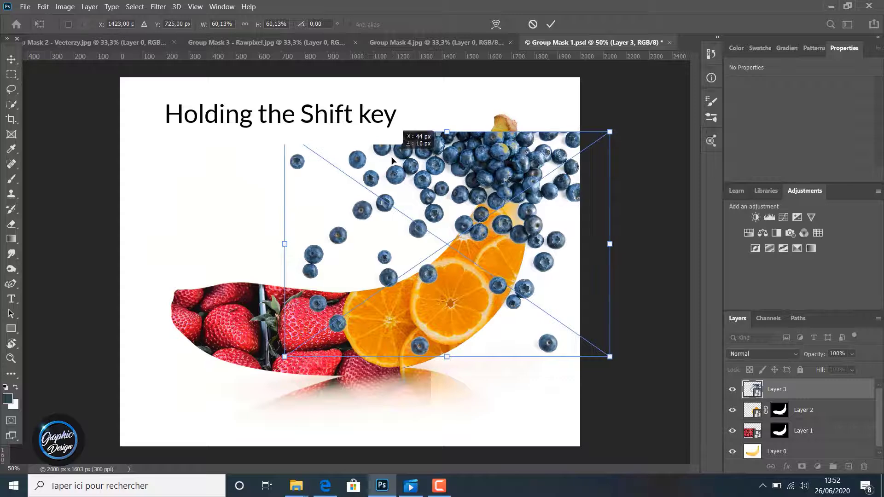
drag(392, 160, 399, 158)
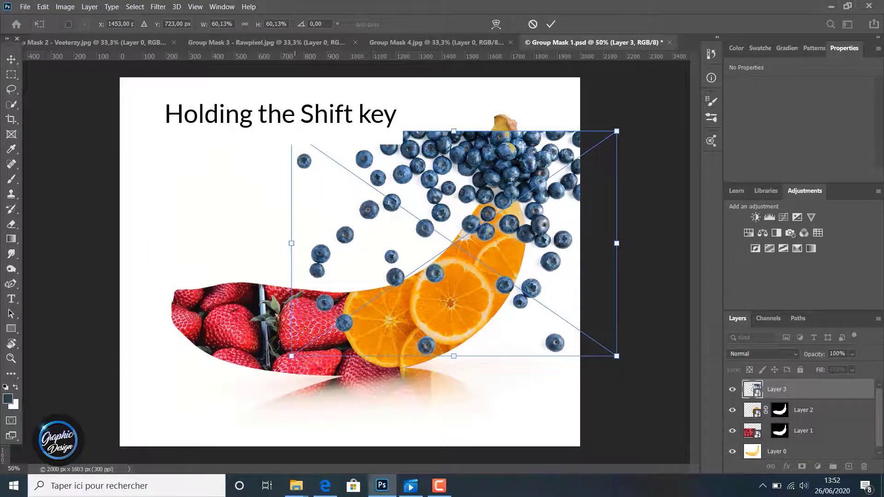
Enlarge the blueberries to about 68%, reposition them over the banana's upper end, and apply the transform.
drag(292, 132, 250, 102)
drag(371, 148, 393, 181)
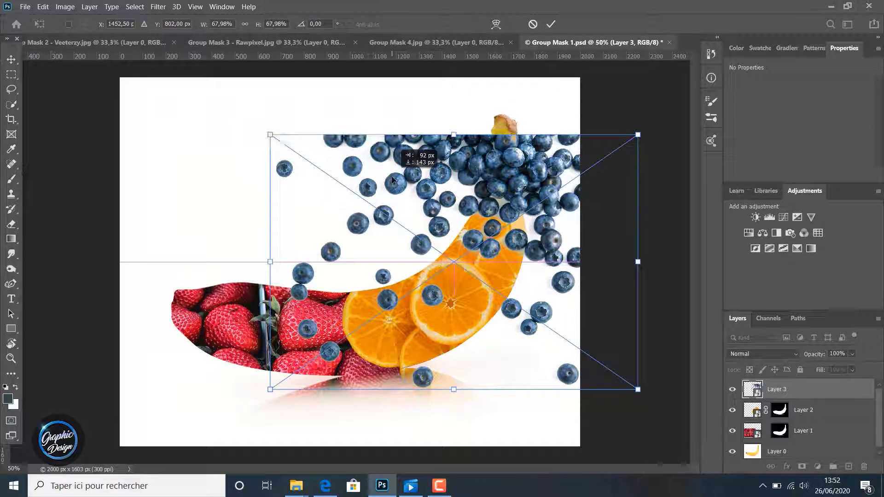
drag(392, 180, 392, 180)
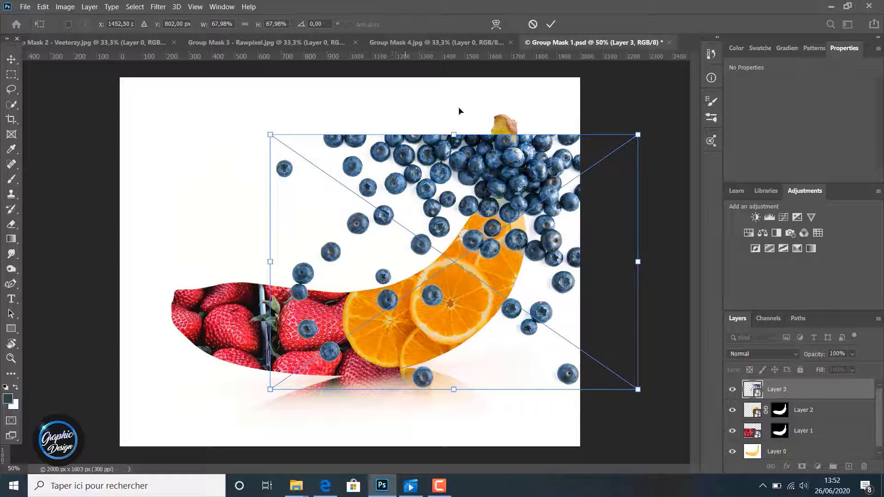
click(551, 24)
Load the saved banana selection and turn it into a layer mask on Layer 3.
click(129, 8)
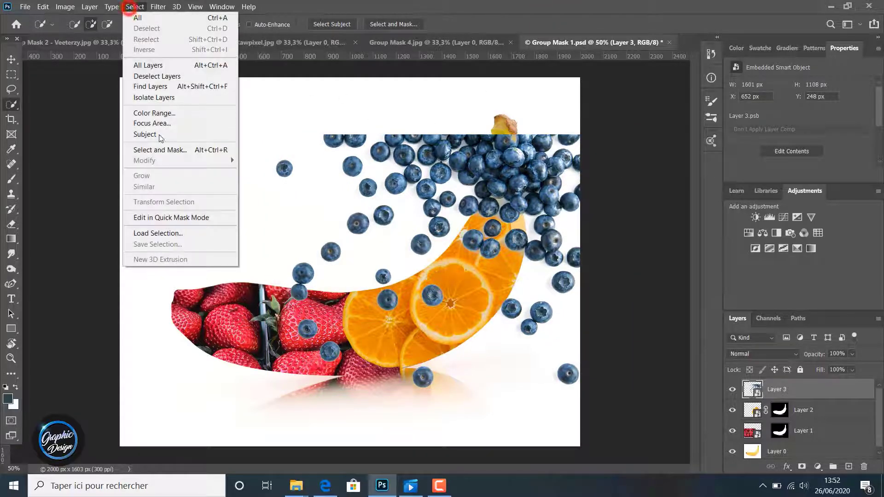
click(165, 230)
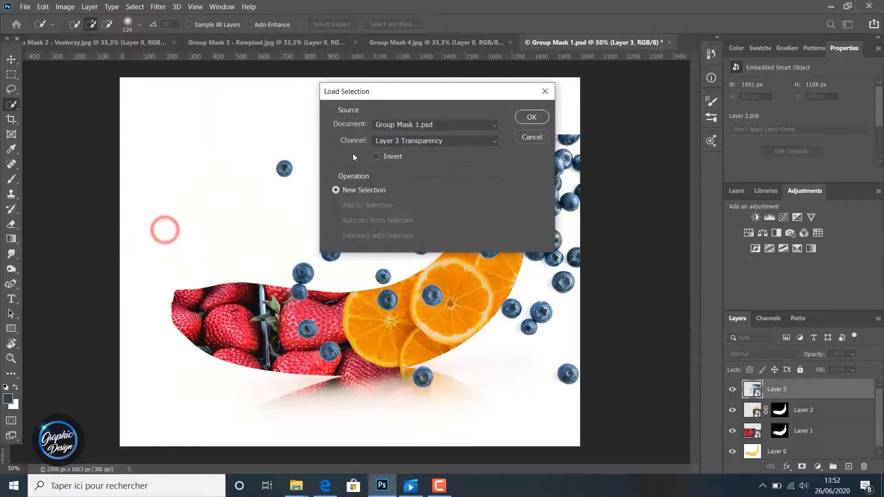
click(389, 142)
click(390, 168)
click(525, 117)
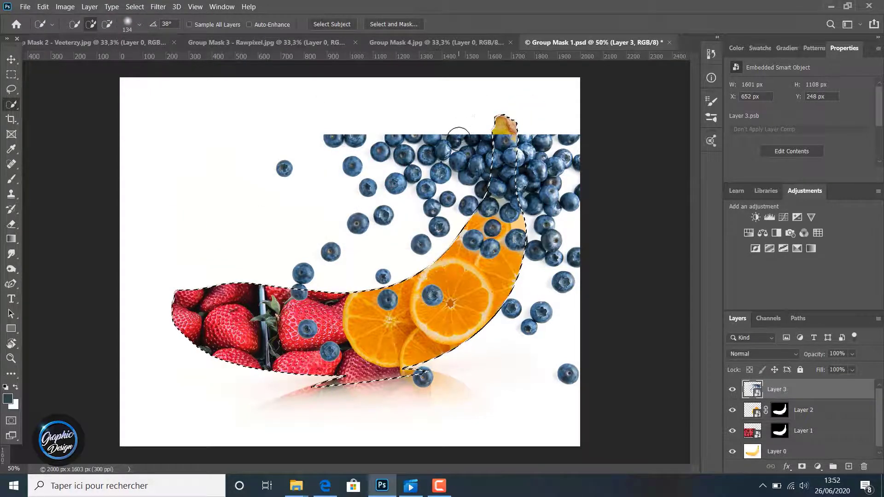
click(801, 467)
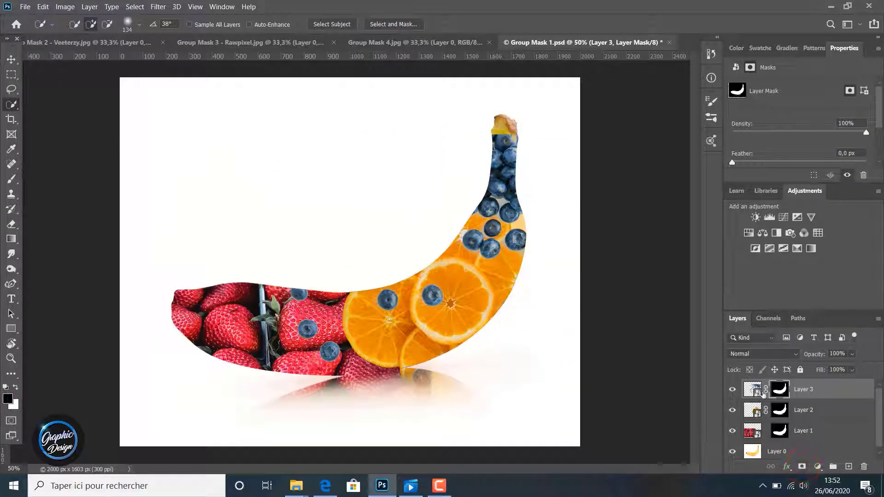
Unlink Layer 3's image from its mask and move the blueberries up to cover the stem tip.
click(759, 390)
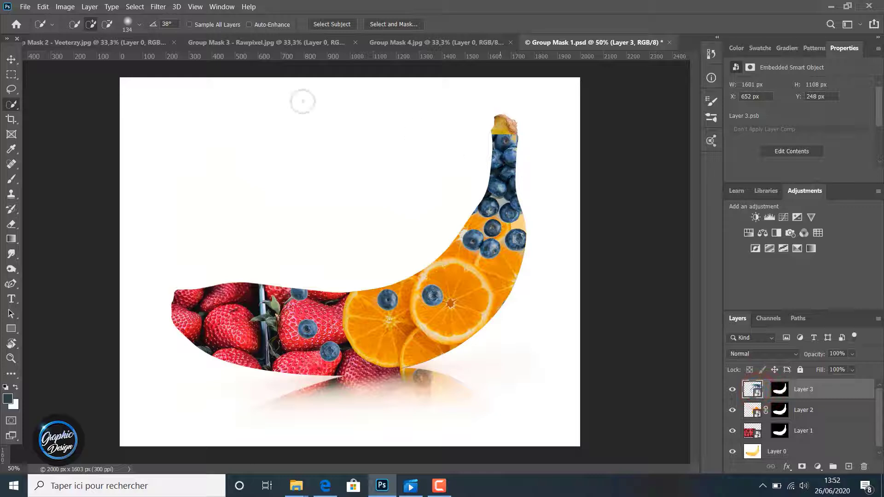
click(10, 59)
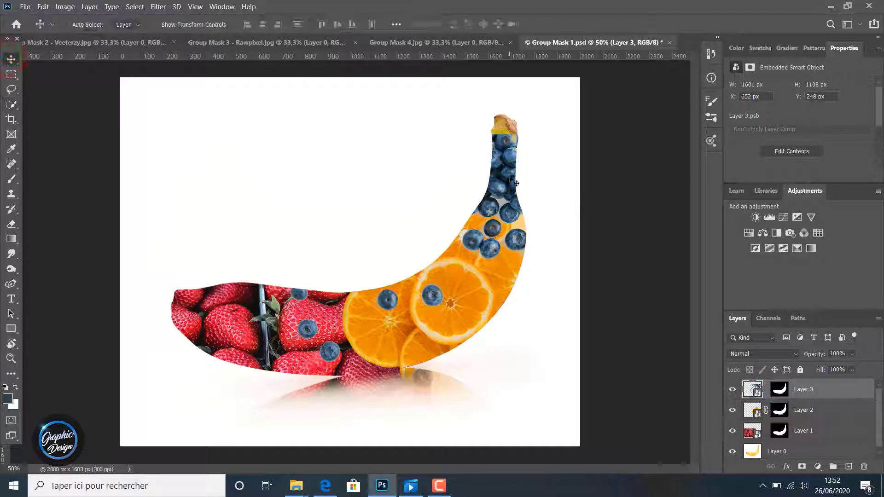
drag(516, 183, 510, 159)
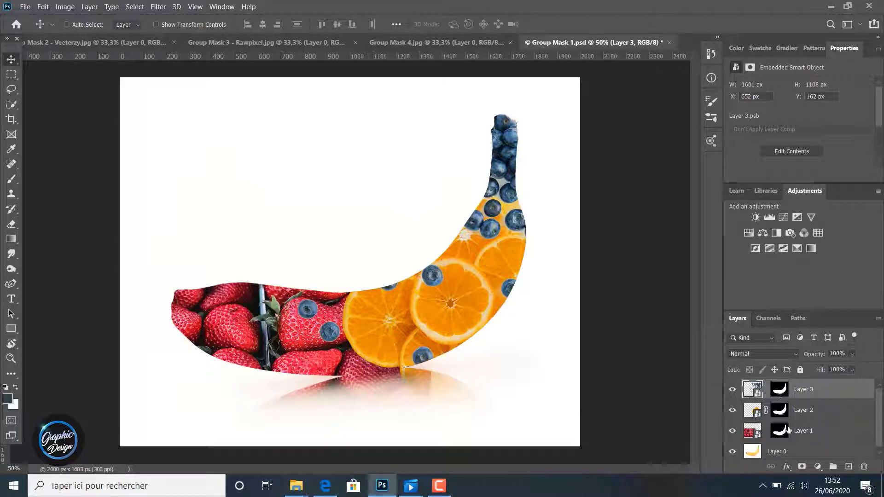
Unlink Layer 2's image from its mask and shift the orange slices up and to the right within the banana.
scroll(810, 448, down, 1)
scroll(809, 449, up, 1)
scroll(776, 452, down, 1)
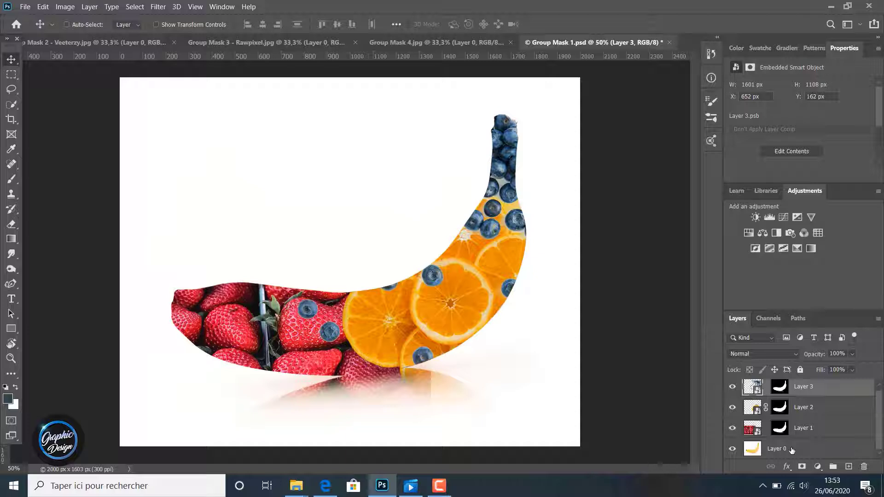
click(753, 408)
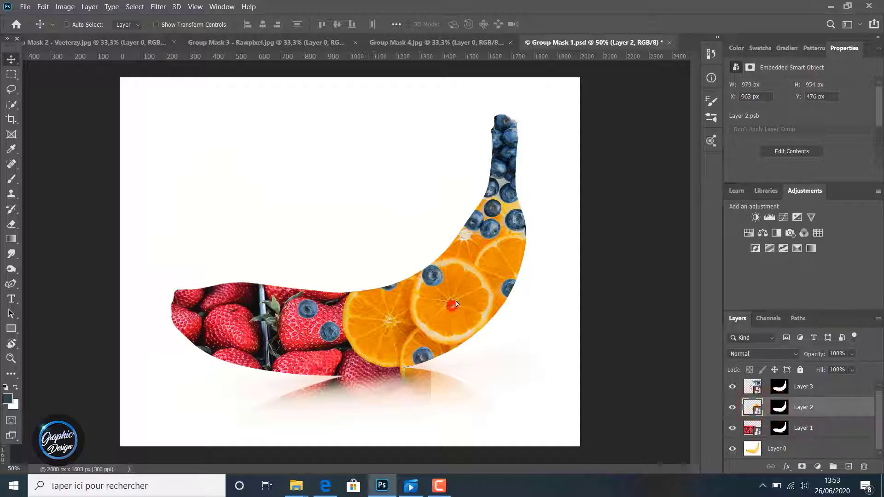
drag(455, 301, 477, 290)
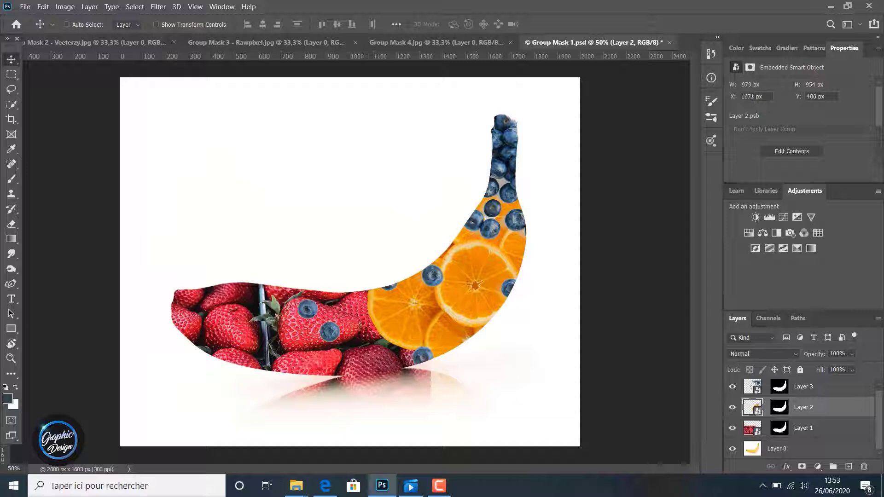
Relink the masks of Layers 1, 2 and 3 to their images, and duplicate Layer 0.
key(ctrl+j)
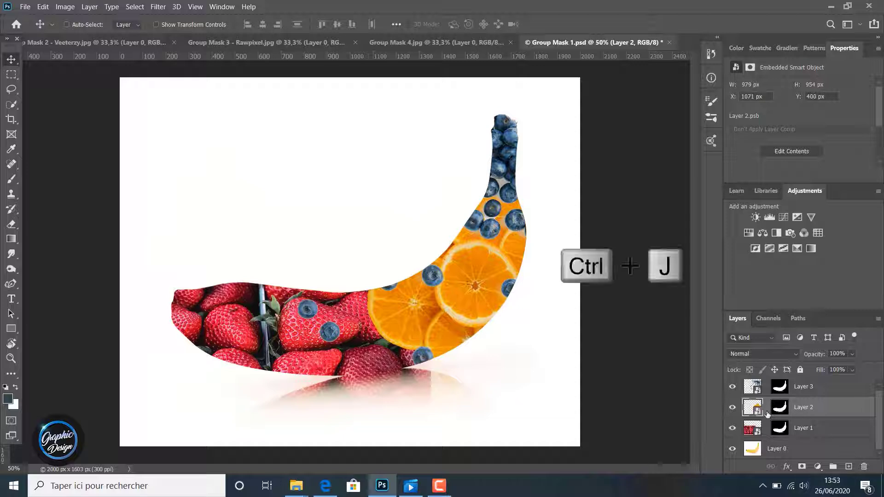
click(764, 390)
click(777, 448)
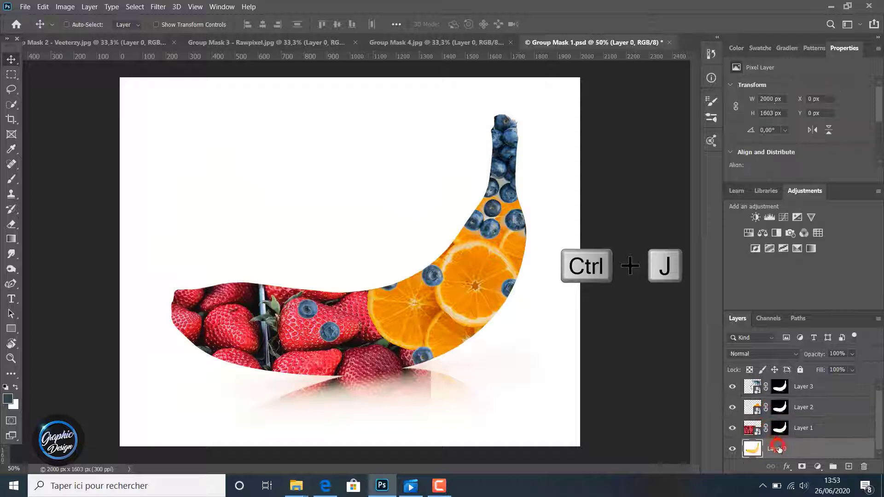
key(ctrl+j)
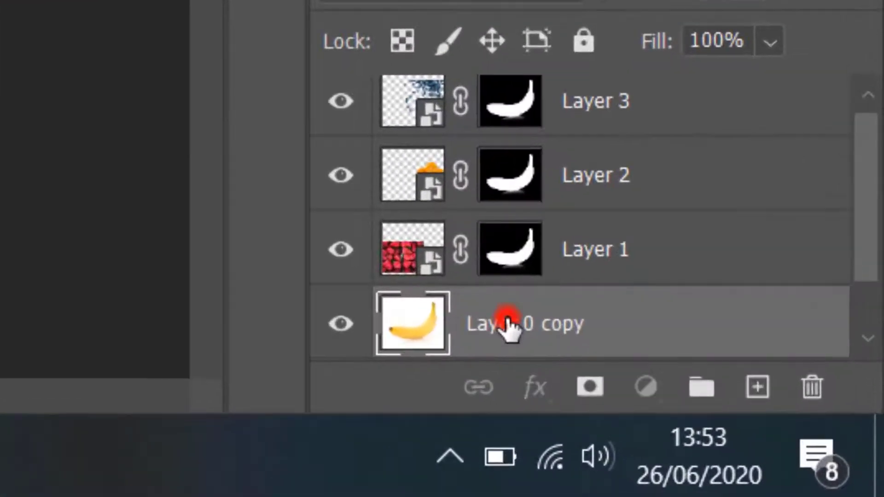
Rename the banana layer copy as shadow and move it above all the fruit layers.
double_click(779, 449)
text(shadow)
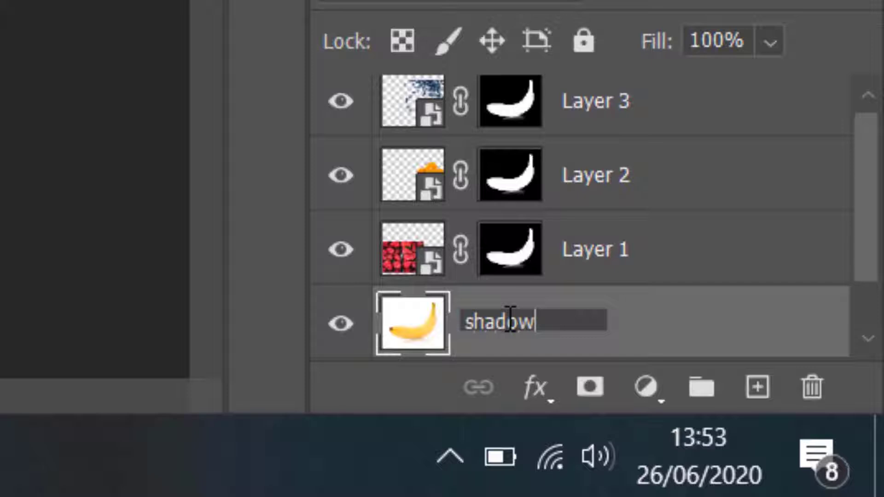
key(Return)
drag(510, 318, 561, 80)
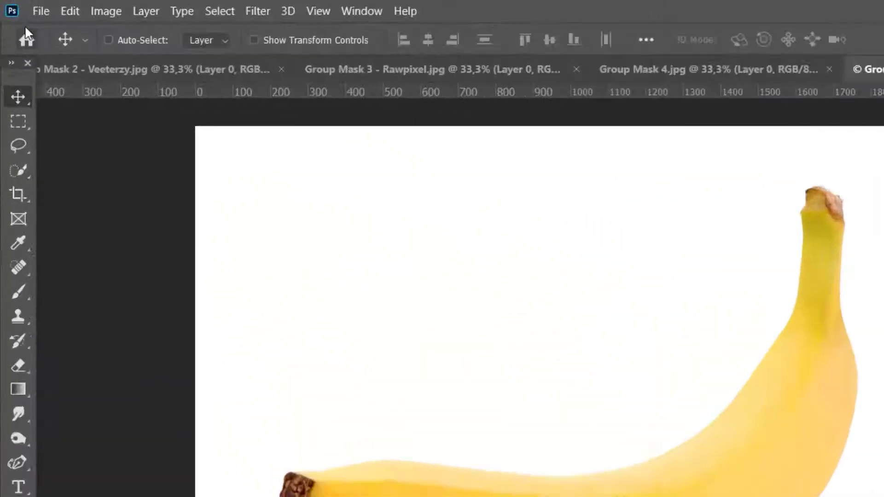
Desaturate the shadow layer.
click(103, 11)
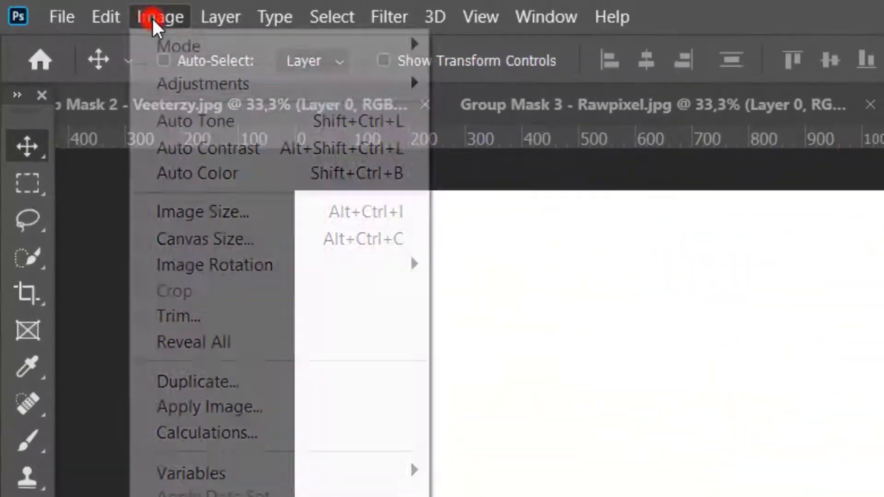
mouse_move(143, 57)
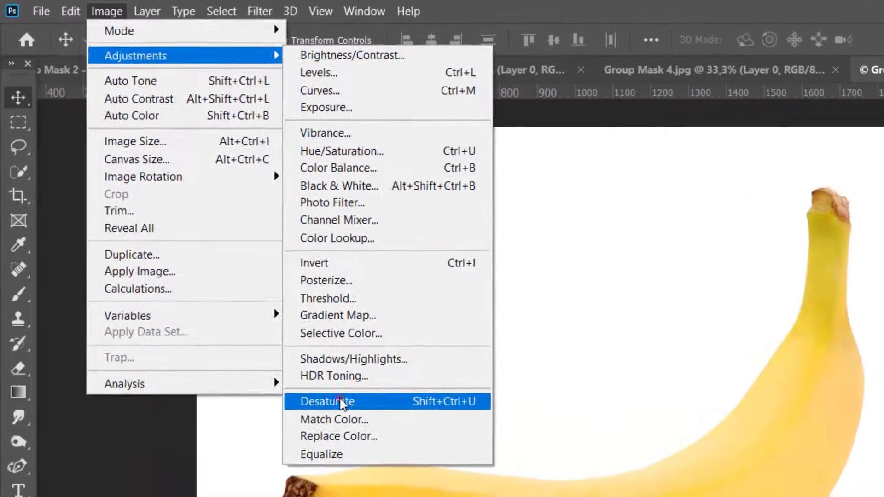
click(436, 403)
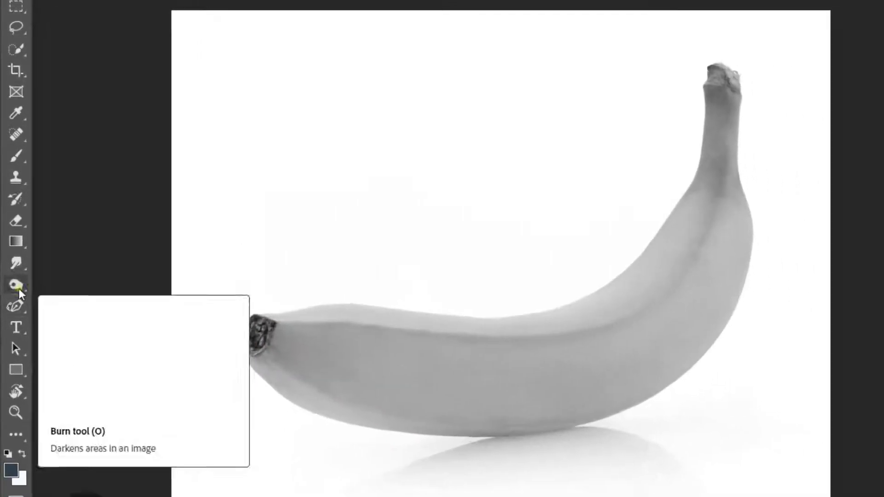
Set up the Burn tool with the Shadows range and 100% exposure.
right_click(29, 494)
click(91, 297)
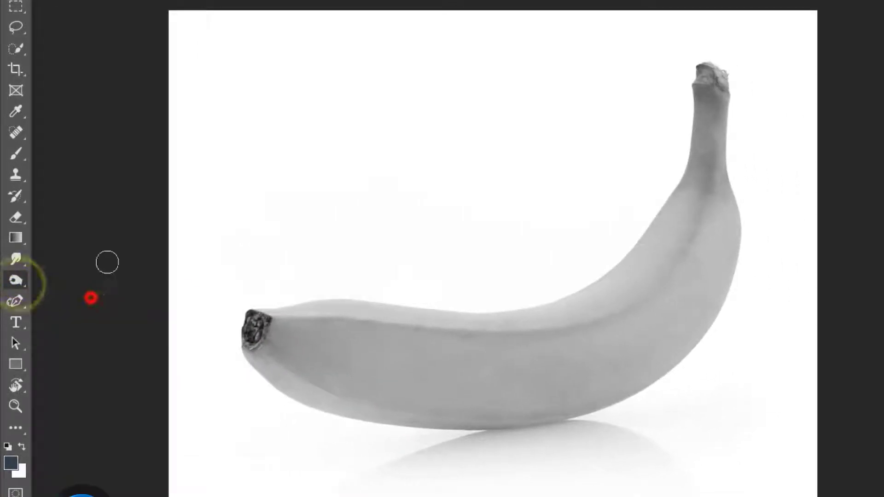
click(230, 18)
click(230, 49)
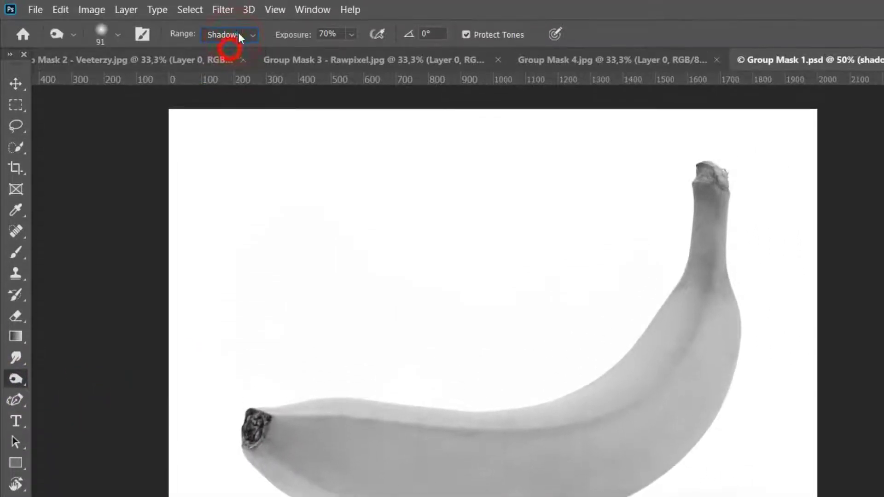
click(351, 34)
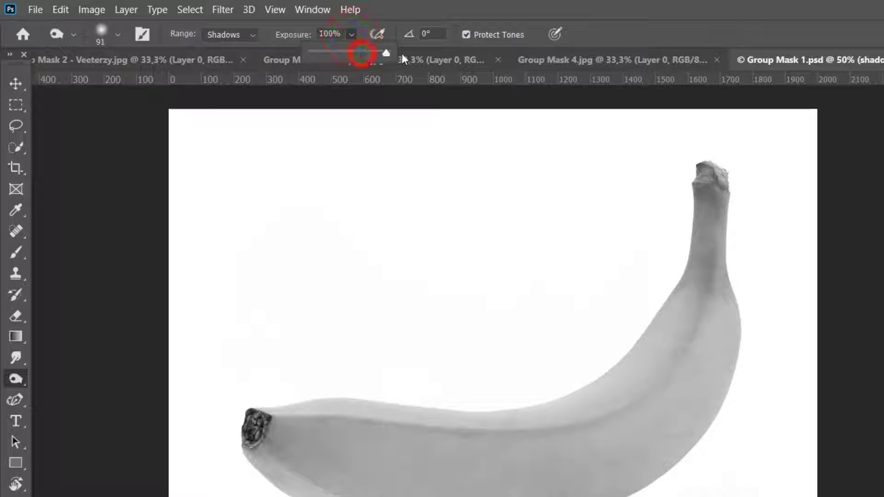
click(121, 35)
click(121, 34)
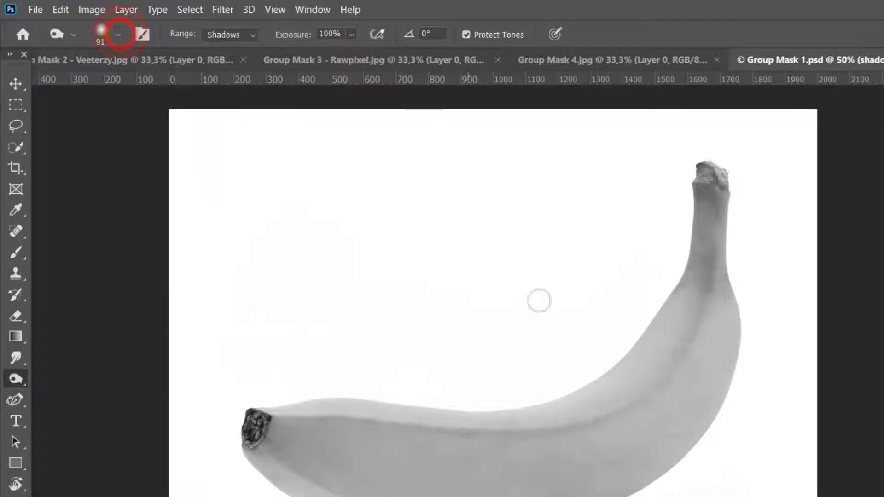
Burn along the banana's dark central ridge from the stem base to near the blunt end, using the 91 px brush.
click(712, 281)
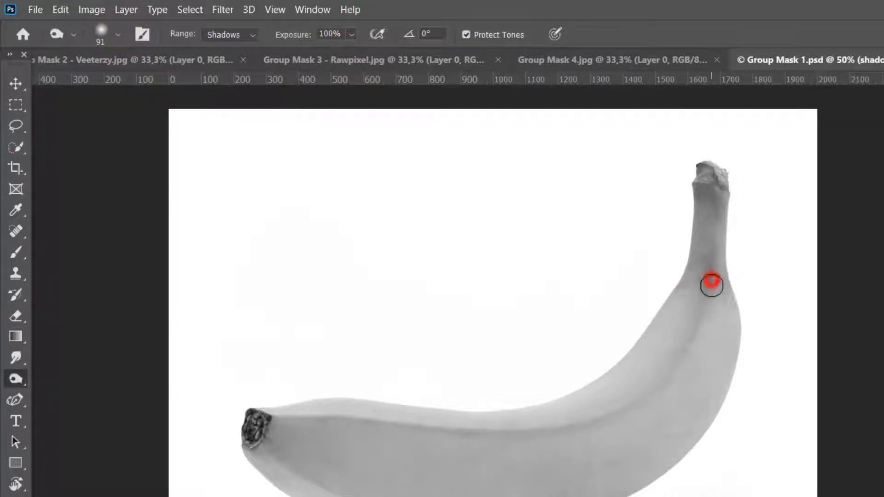
click(703, 302)
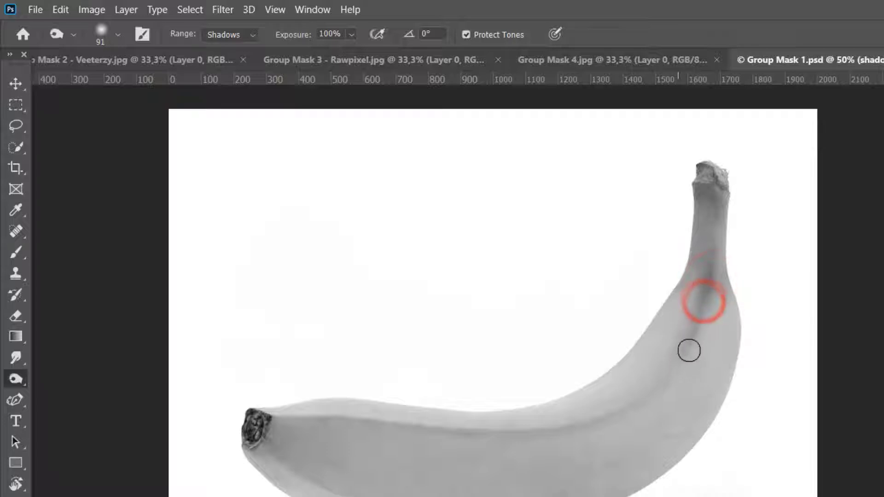
click(688, 347)
click(669, 376)
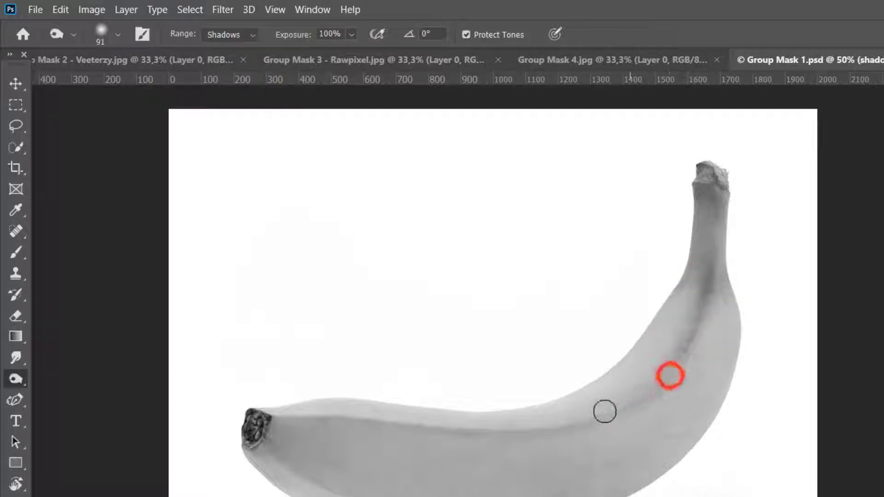
click(593, 426)
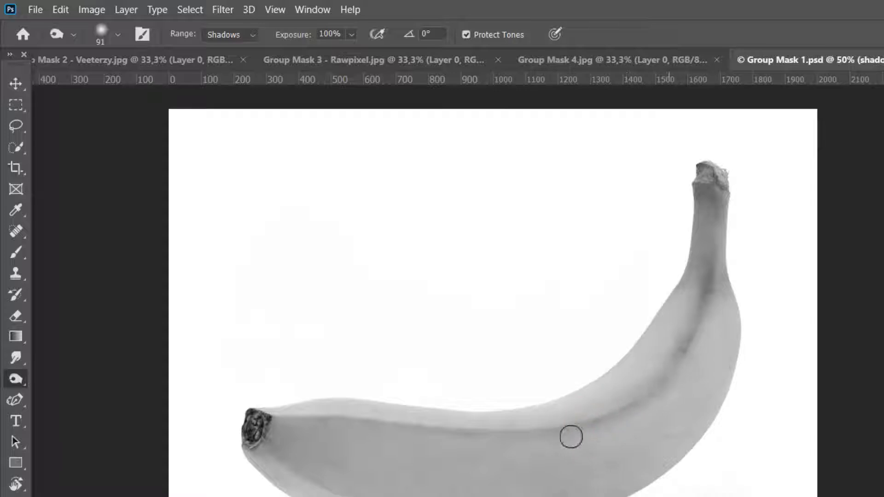
click(555, 427)
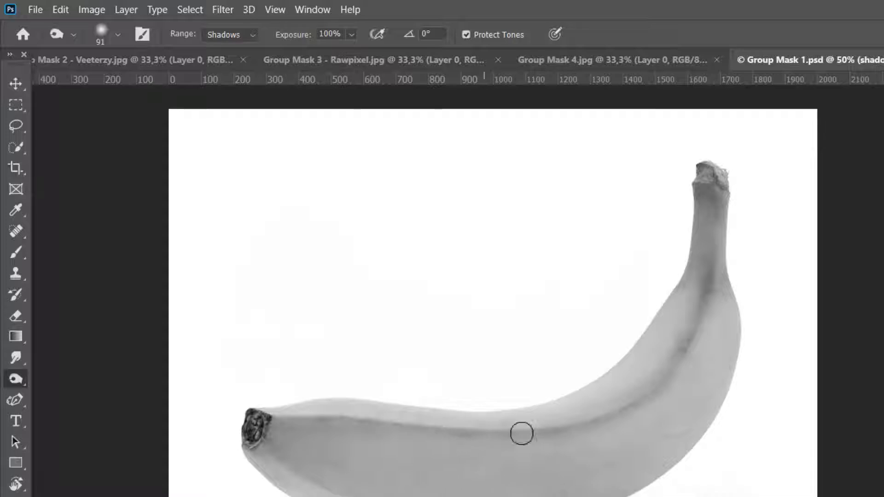
drag(643, 394, 679, 356)
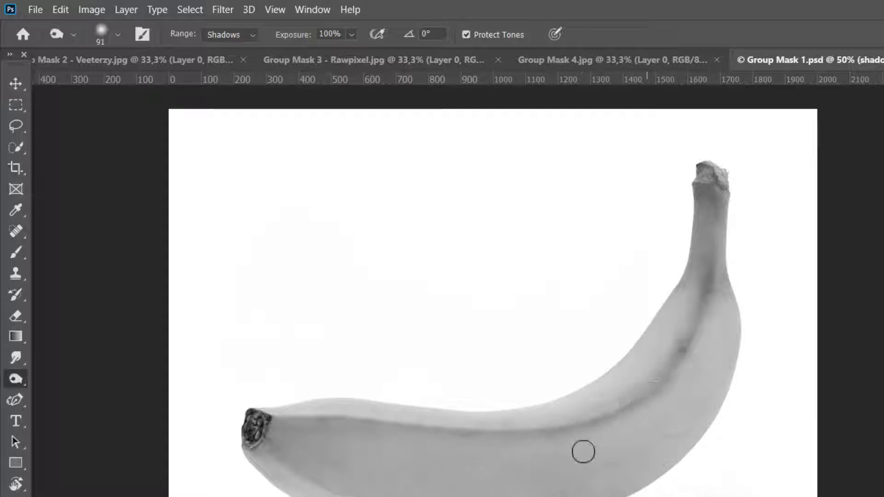
click(470, 428)
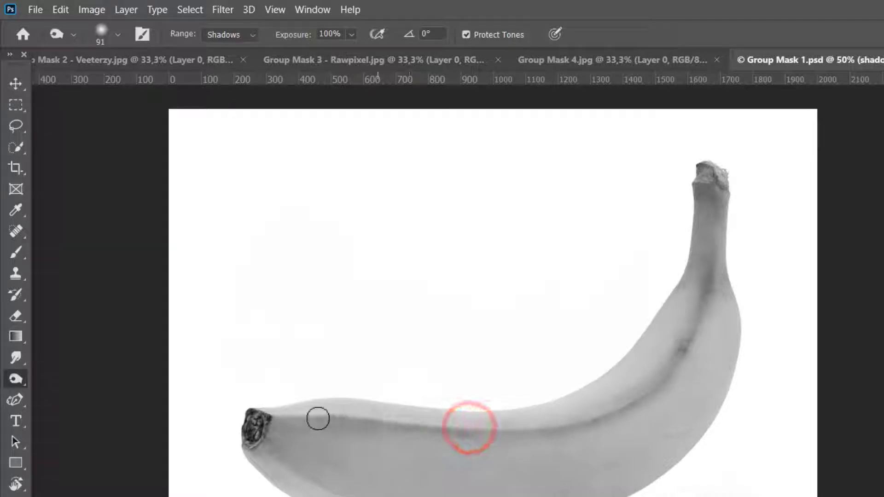
click(542, 433)
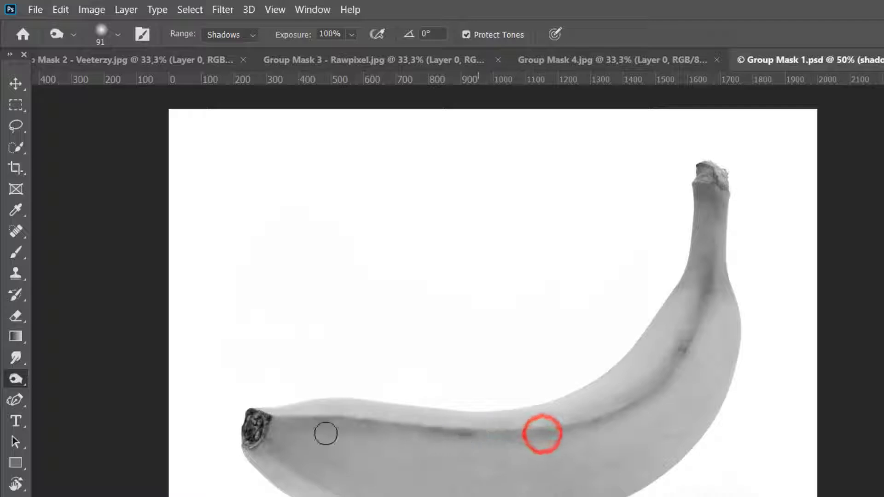
click(351, 419)
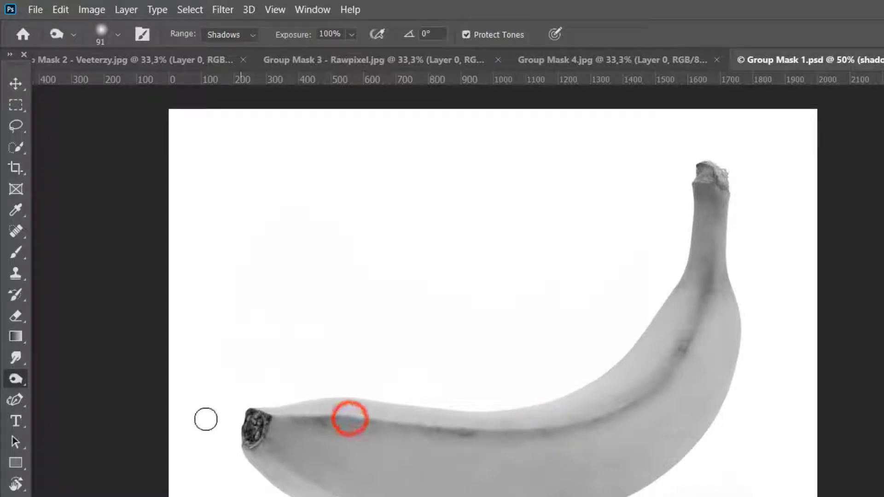
Burn the banana's blunt tip and the cut end of its stem on the shadow layer.
click(252, 425)
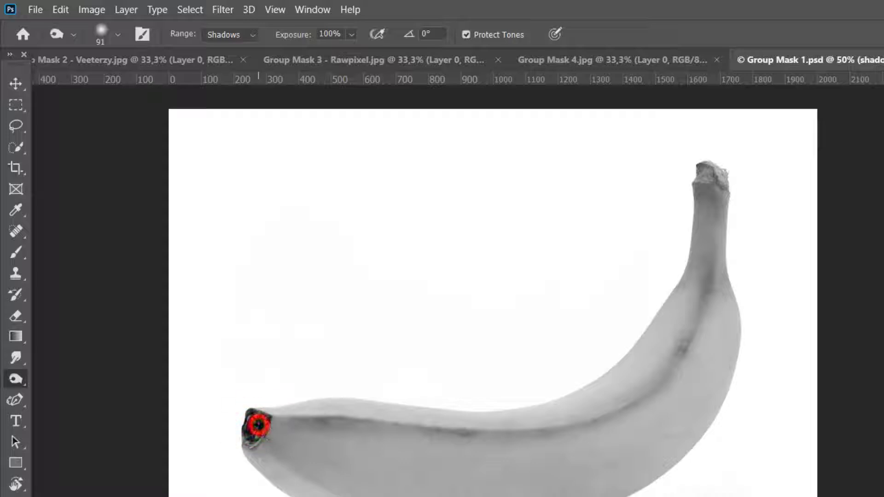
click(707, 172)
drag(724, 178, 724, 193)
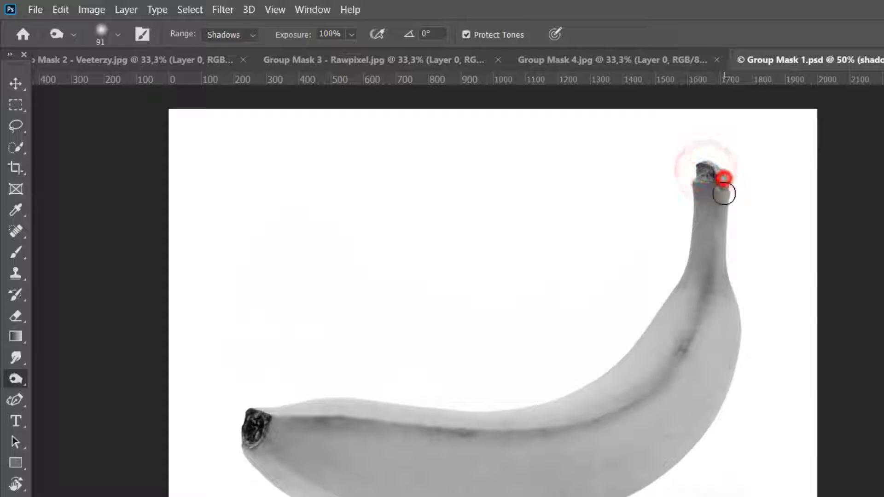
click(692, 180)
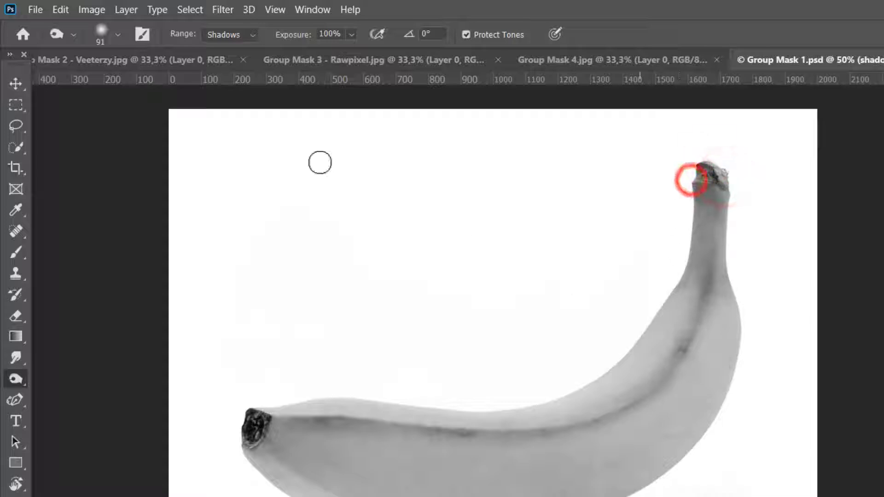
Burn over the banana's central ridge a second time to deepen the line.
drag(324, 424, 576, 433)
mouse_move(650, 377)
mouse_down()
mouse_move(680, 347)
mouse_move(721, 278)
mouse_up()
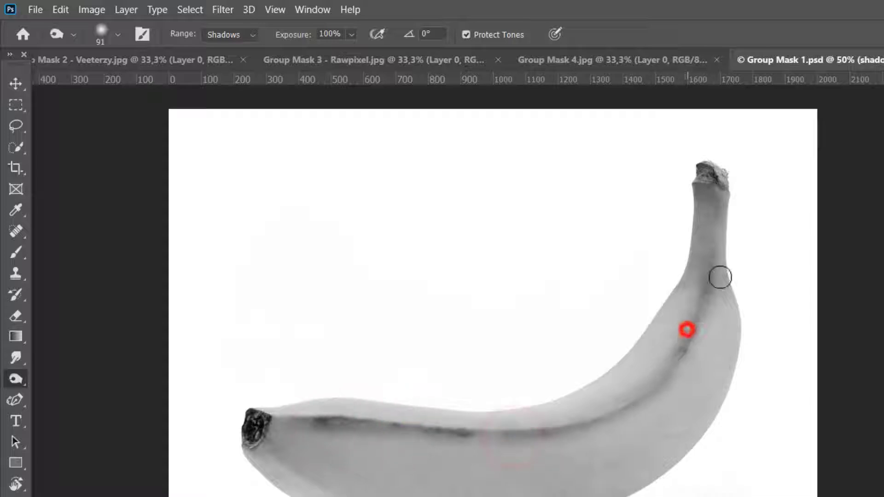
click(304, 416)
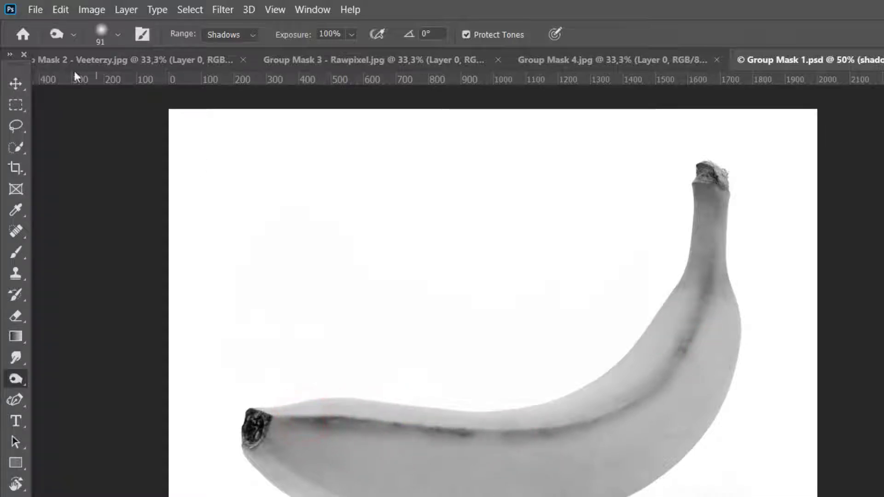
Set the Burn tool's brush size to 369 px and its range to Midtones.
click(117, 34)
drag(136, 86, 176, 86)
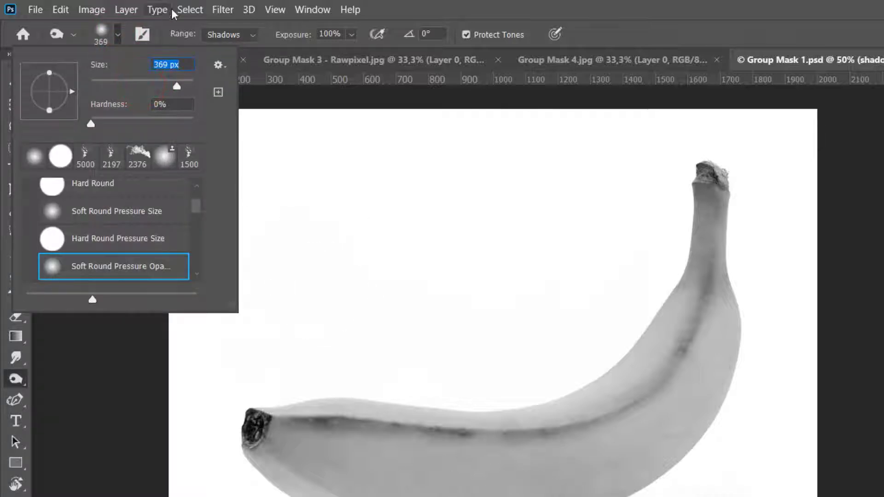
click(244, 33)
click(230, 61)
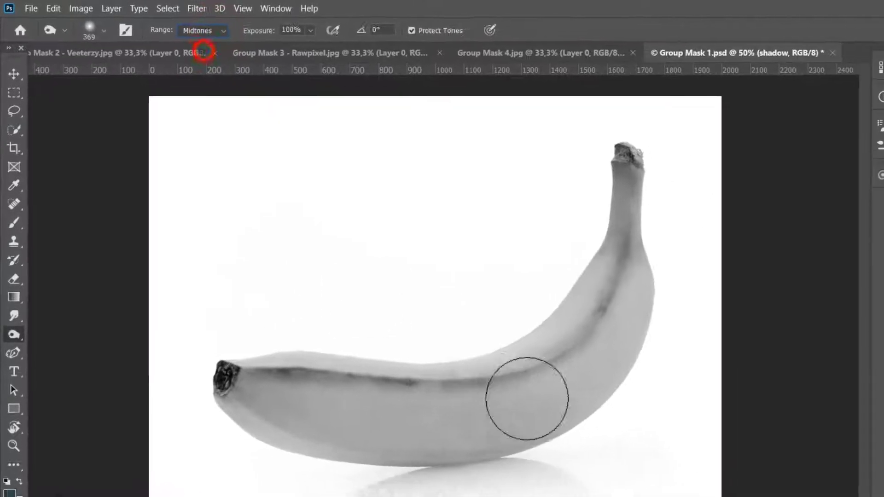
Try burning the banana's outer lower edge and inner upper edge in the midtones at 100% exposure.
click(634, 321)
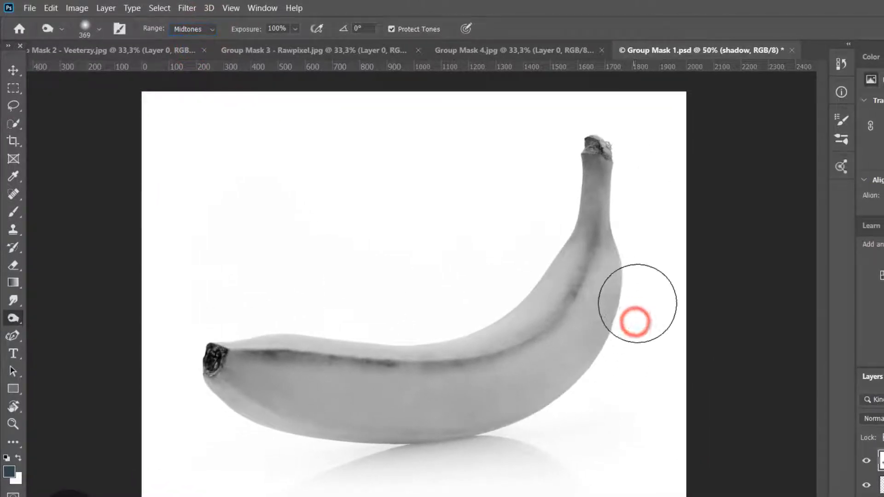
mouse_move(637, 298)
mouse_down()
mouse_move(623, 352)
mouse_move(570, 418)
mouse_move(578, 408)
mouse_move(525, 431)
mouse_move(463, 441)
mouse_up()
mouse_move(478, 442)
mouse_down()
mouse_move(400, 454)
mouse_move(272, 436)
mouse_up()
click(256, 440)
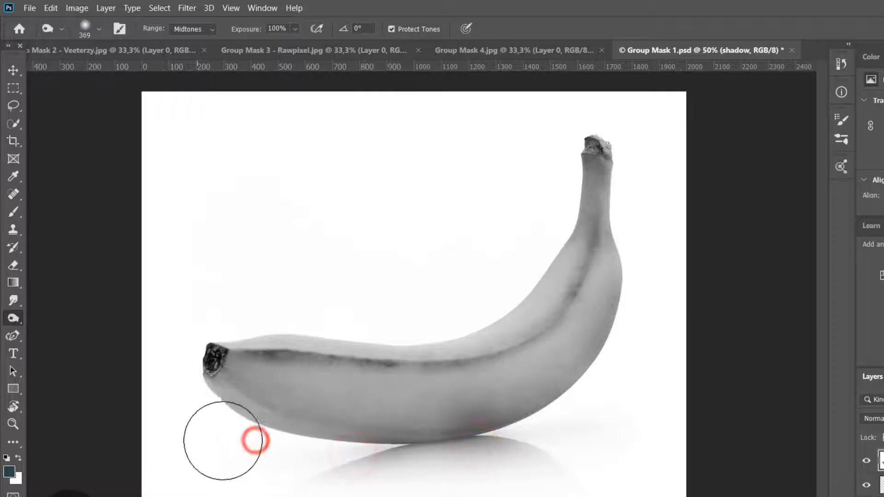
click(529, 437)
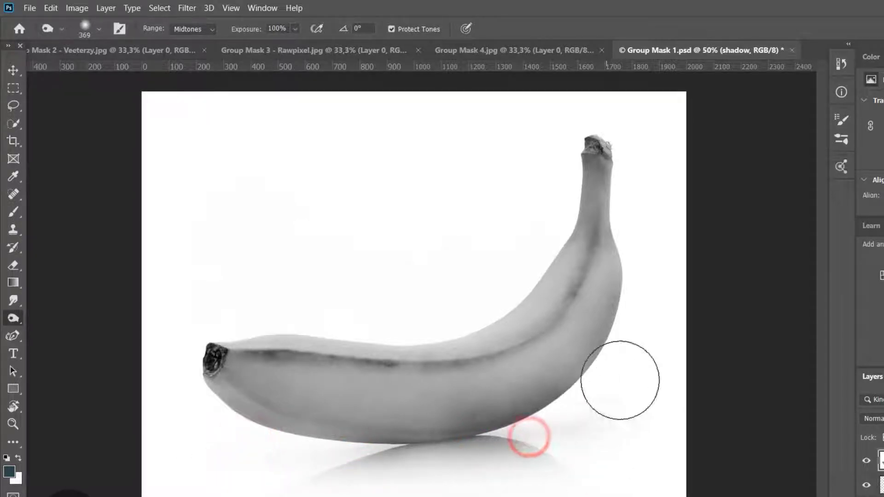
mouse_move(547, 232)
mouse_down()
mouse_move(513, 267)
mouse_move(488, 276)
mouse_up()
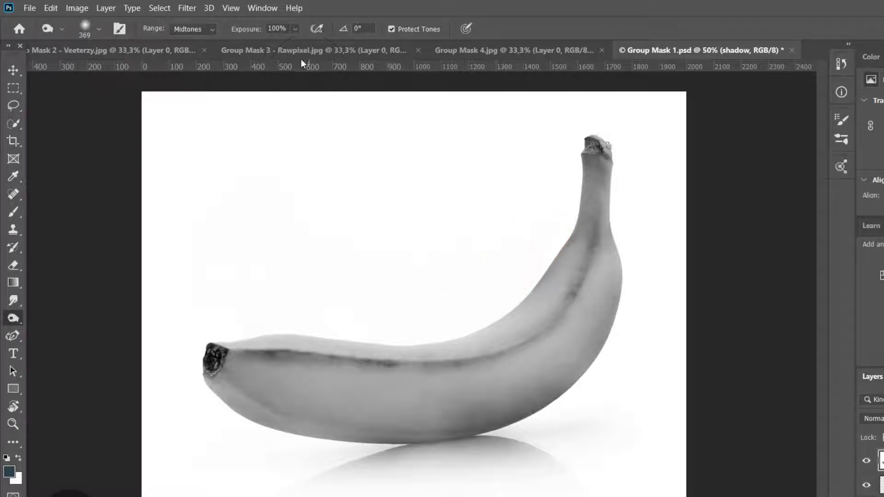
Undo all the midtone burn strokes made along the banana's edges.
key(ctrl+z)
key(ctrl+z)
key(ctrl+z)
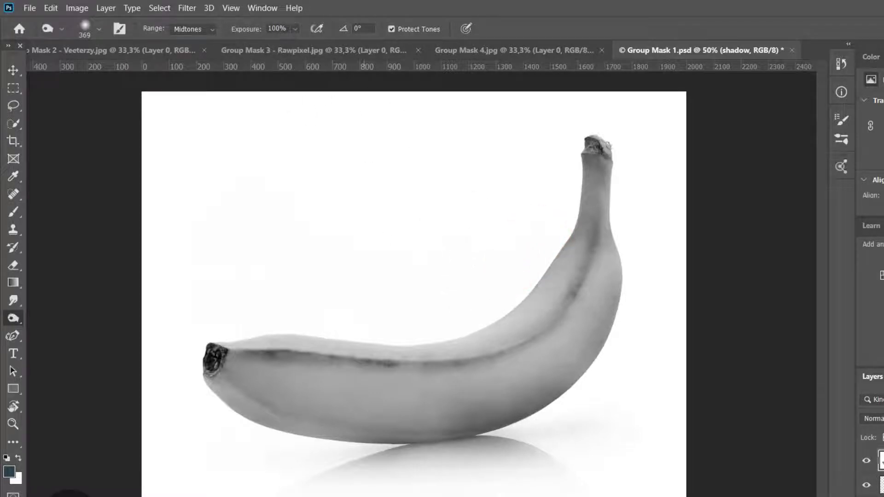
key(ctrl+z)
key(ctrl+z)
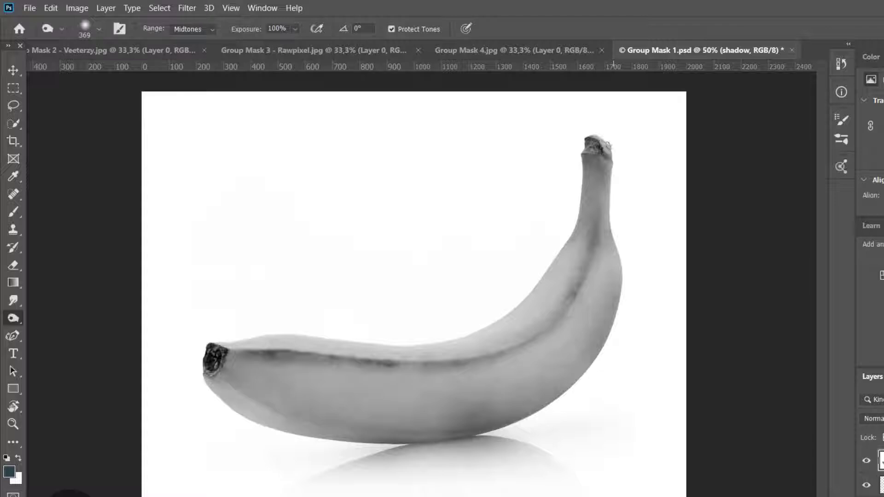
key(ctrl+z)
key(ctrl+z)
key(ctrl+z)
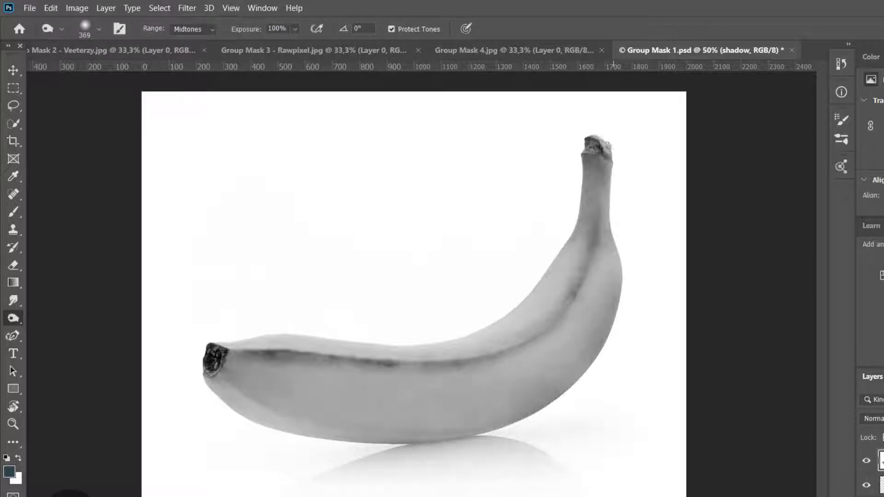
key(ctrl+z)
key(ctrl+z)
key(ctrl+z)
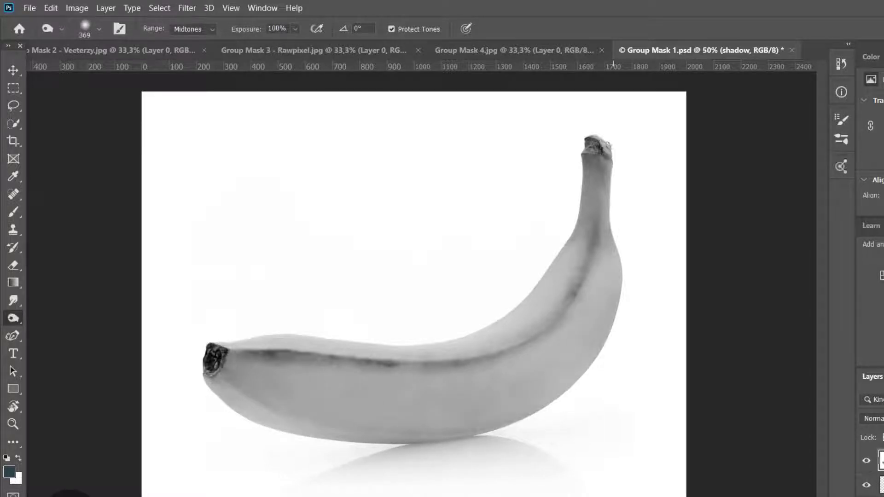
Set the Burn exposure to 68% and darken the banana's outer lower edge and inner upper edge.
click(294, 29)
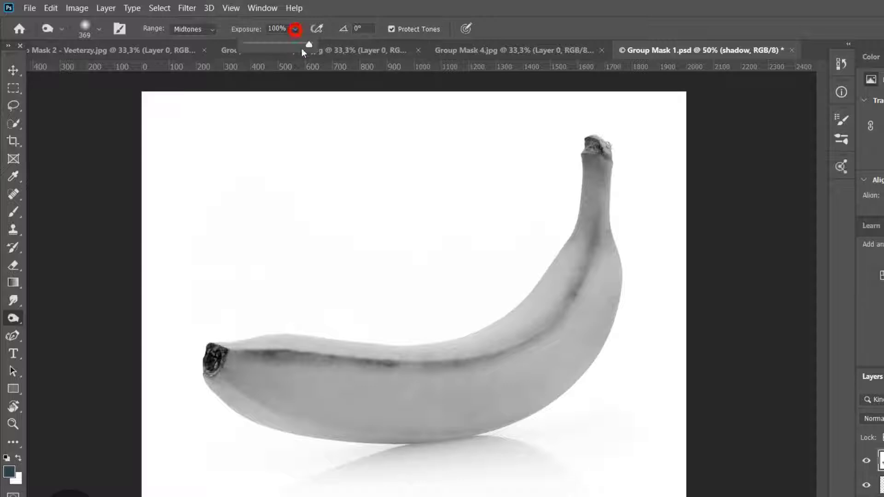
drag(294, 43, 288, 42)
click(650, 304)
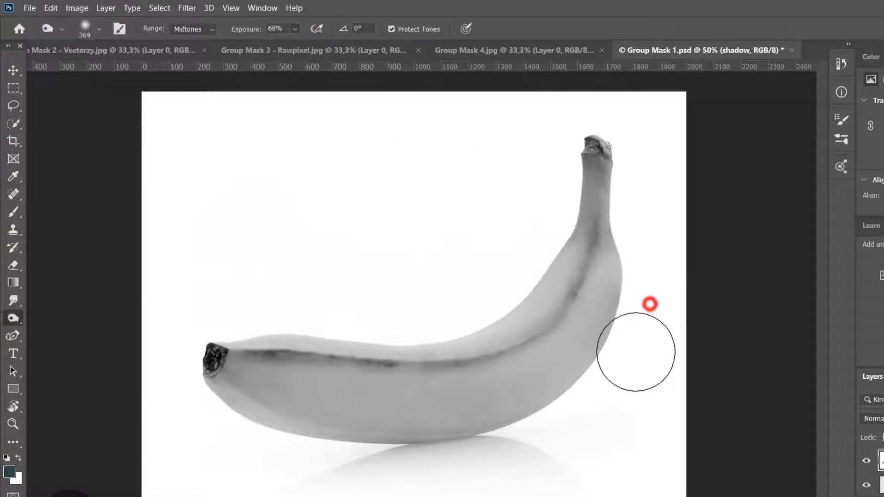
drag(624, 365, 588, 448)
mouse_move(608, 395)
mouse_down()
mouse_move(552, 436)
mouse_move(577, 420)
mouse_move(503, 455)
mouse_move(530, 455)
mouse_move(416, 468)
mouse_move(432, 482)
mouse_move(336, 478)
mouse_move(375, 486)
mouse_move(356, 476)
mouse_up()
drag(356, 477, 278, 459)
mouse_move(298, 464)
mouse_down()
mouse_move(237, 444)
mouse_move(210, 420)
mouse_up()
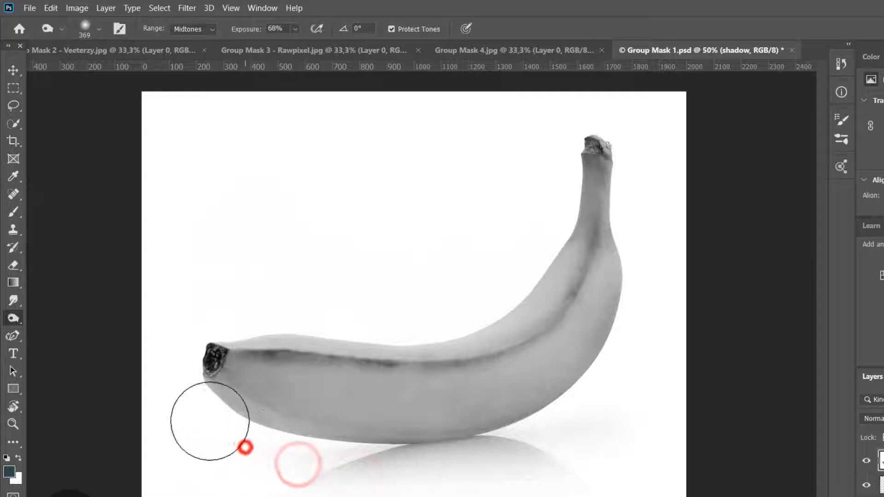
drag(280, 452, 349, 458)
mouse_move(536, 225)
mouse_down()
mouse_move(487, 280)
mouse_move(506, 278)
mouse_move(471, 300)
mouse_move(506, 291)
mouse_move(430, 312)
mouse_up()
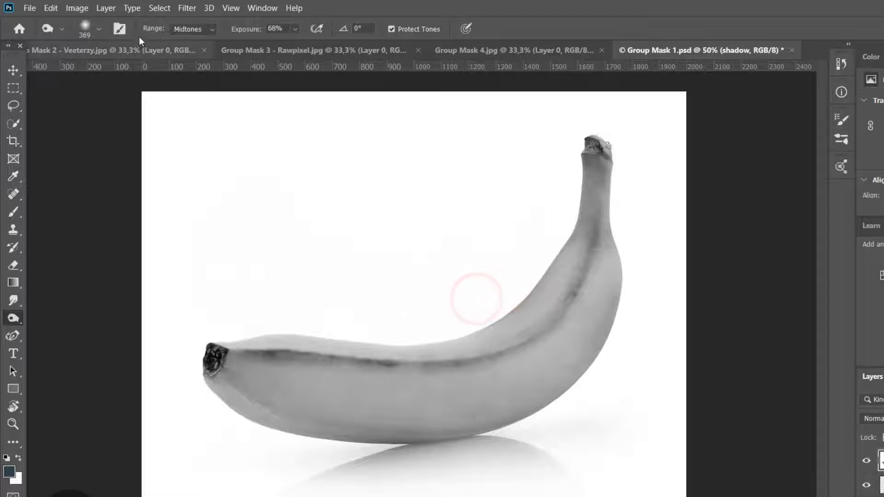
Reduce the Burn brush to 66 px and darken the banana's inner upper contour from the stem base to the blunt end.
click(99, 29)
drag(118, 67, 106, 68)
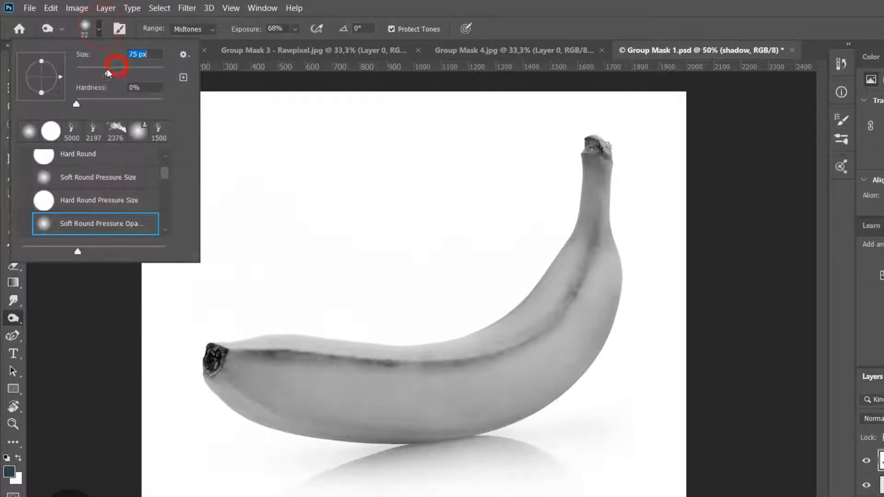
click(572, 231)
mouse_move(572, 232)
mouse_down()
mouse_move(552, 267)
mouse_move(493, 320)
mouse_up()
drag(490, 322, 456, 336)
mouse_move(454, 338)
mouse_down()
mouse_move(433, 343)
mouse_move(451, 340)
mouse_up()
mouse_move(457, 337)
mouse_down()
mouse_move(484, 327)
mouse_move(421, 348)
mouse_move(233, 339)
mouse_up()
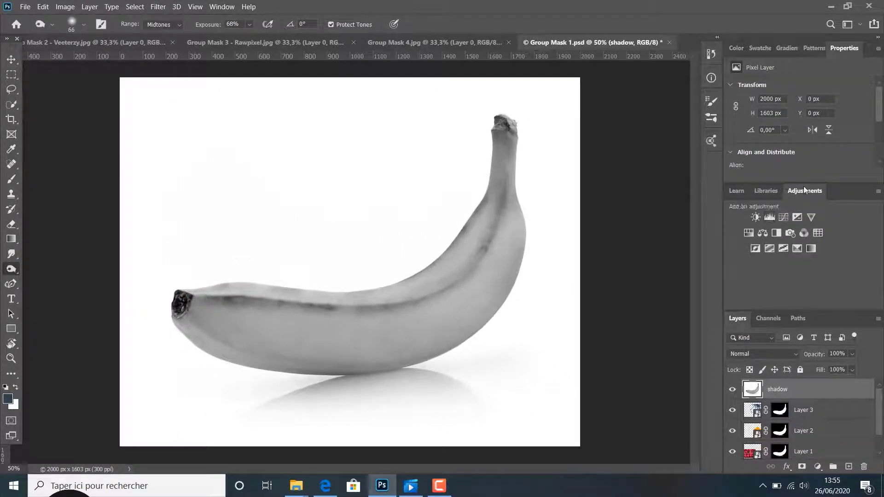
Add a Levels adjustment clipped to the shadow layer, with the shadow input at 46 and midtones at 1.49.
click(772, 218)
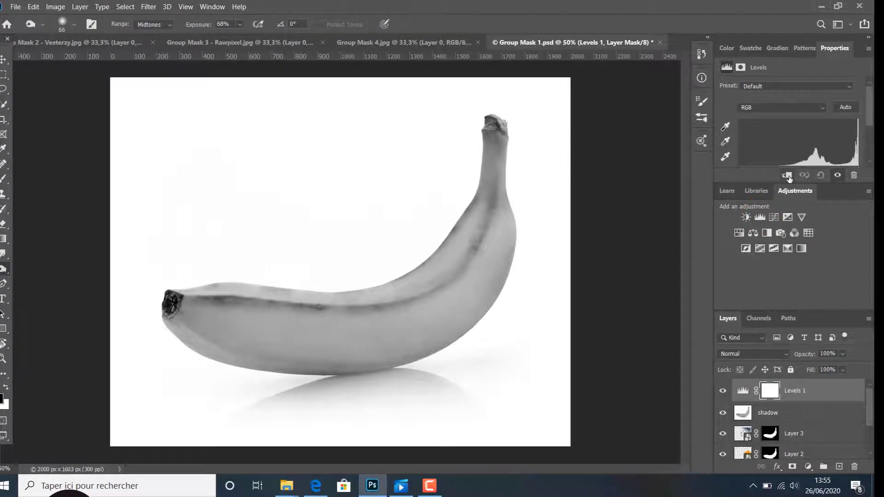
click(787, 175)
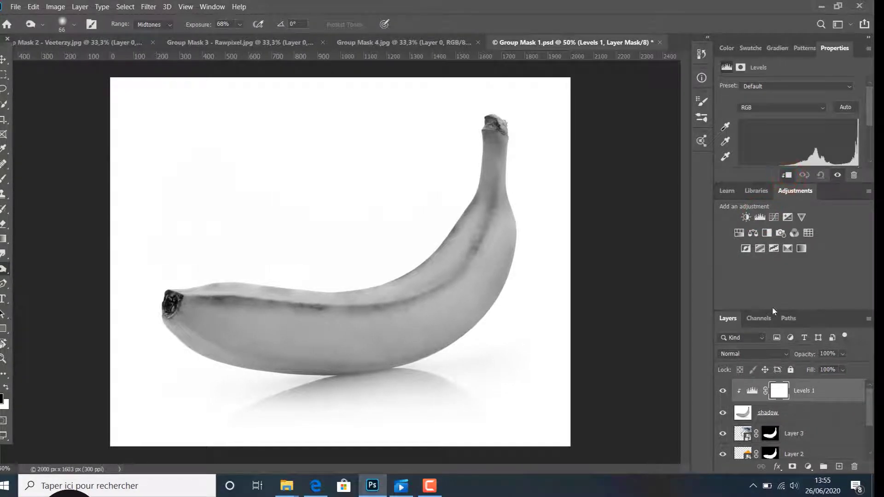
scroll(853, 150, down, 3)
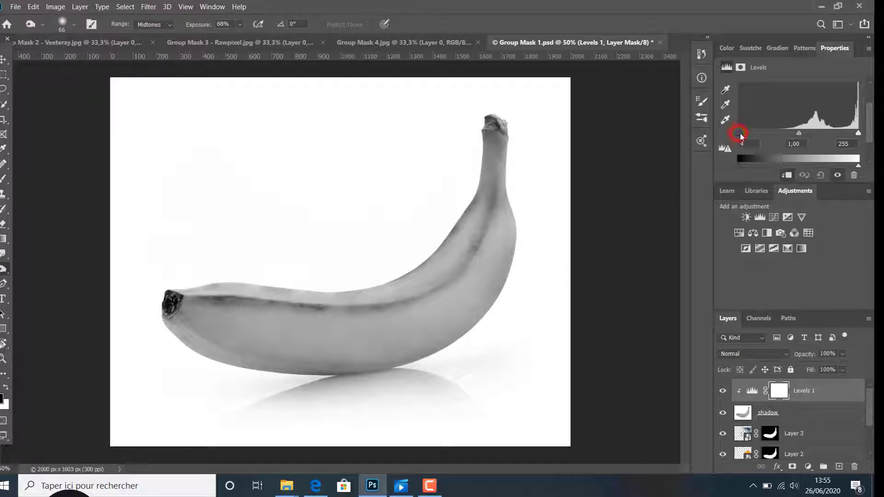
drag(741, 136, 753, 135)
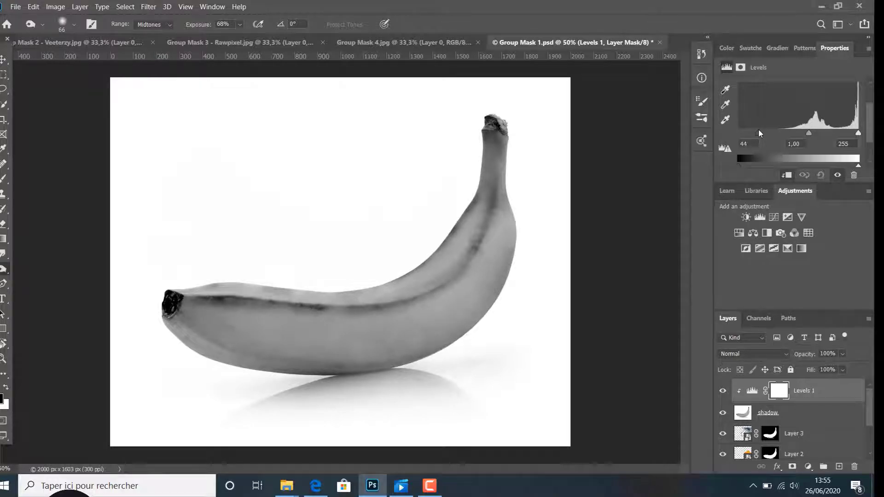
drag(760, 134, 759, 133)
drag(809, 134, 799, 134)
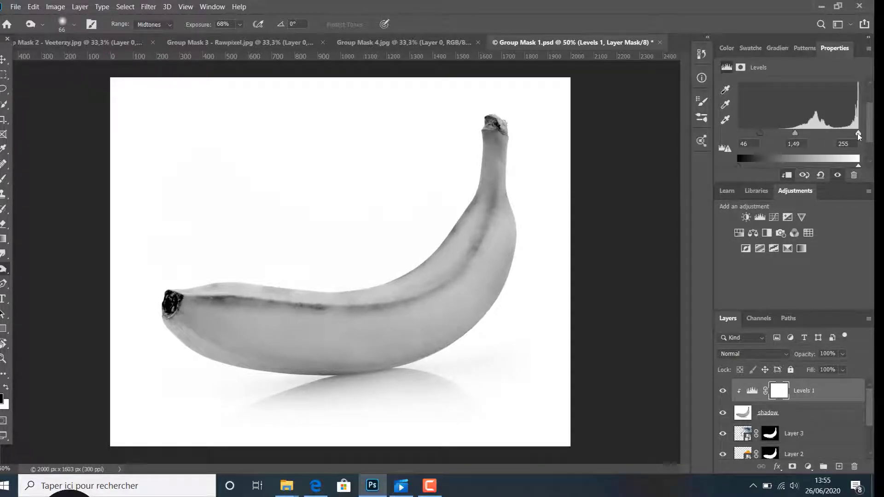
Set the highlight input of the Levels adjustment on the shadow layer to 174.
drag(855, 134, 828, 135)
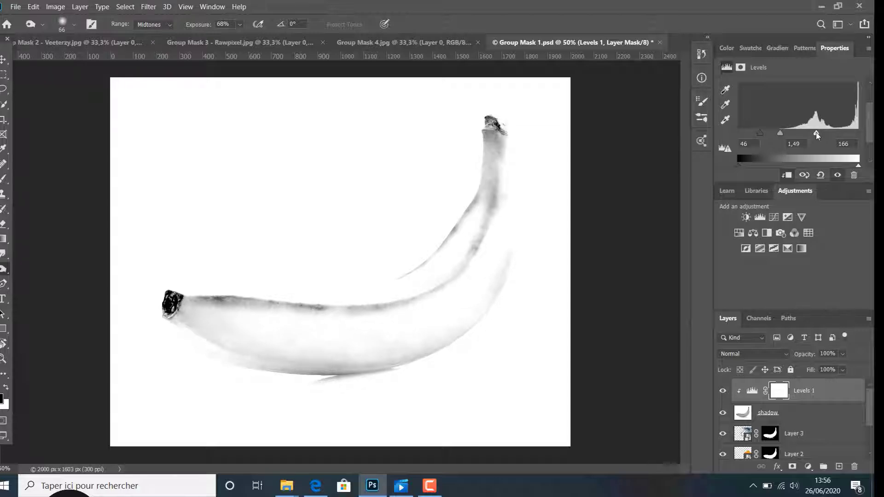
drag(816, 134, 821, 134)
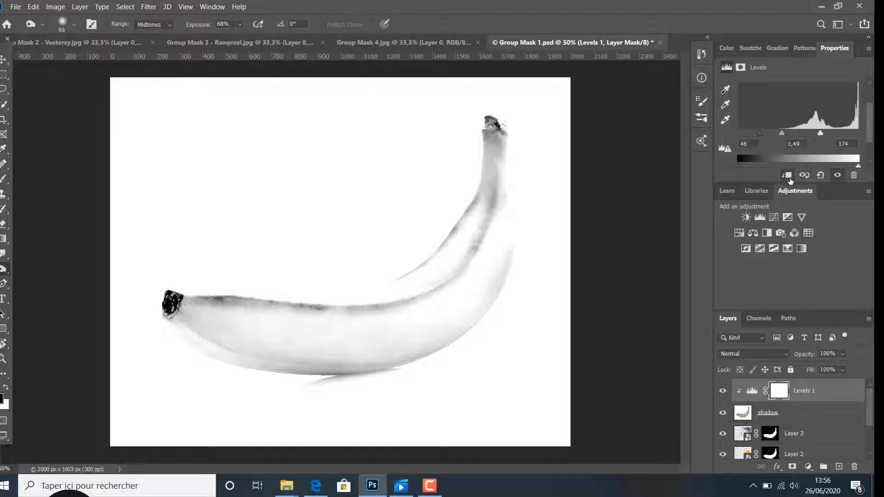
click(744, 357)
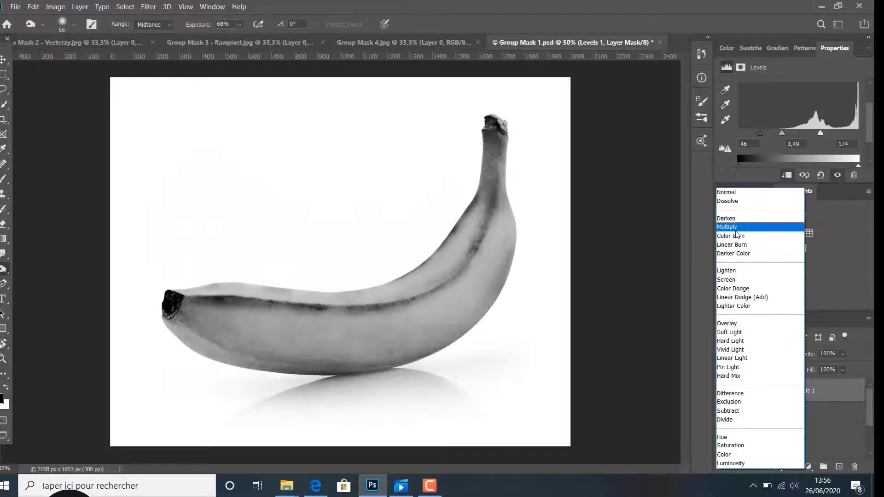
click(691, 195)
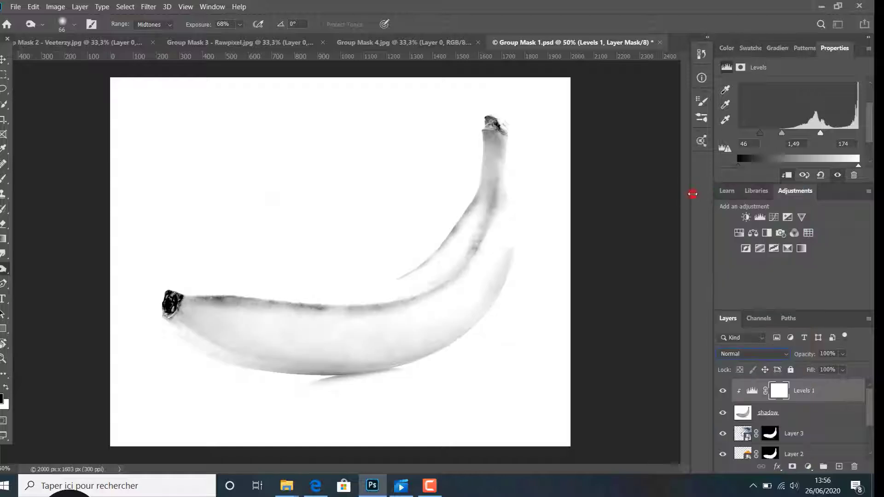
Change the shadow layer's blend mode to Linear Burn.
click(776, 413)
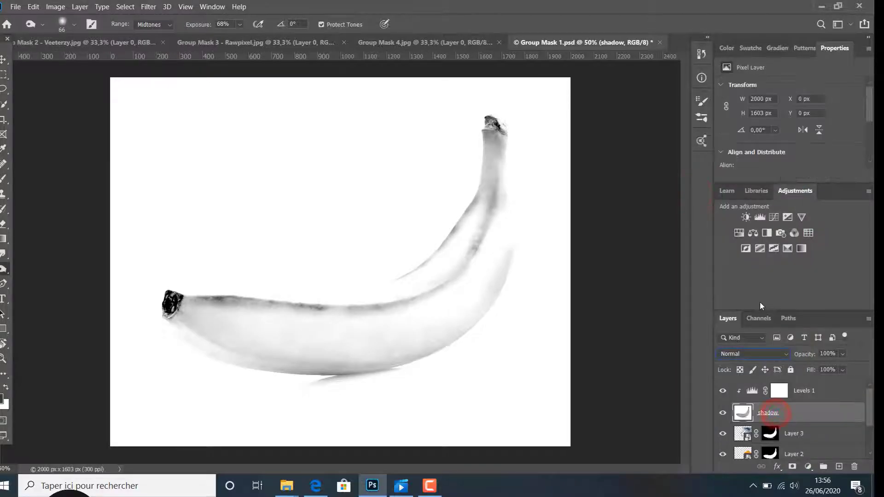
click(750, 353)
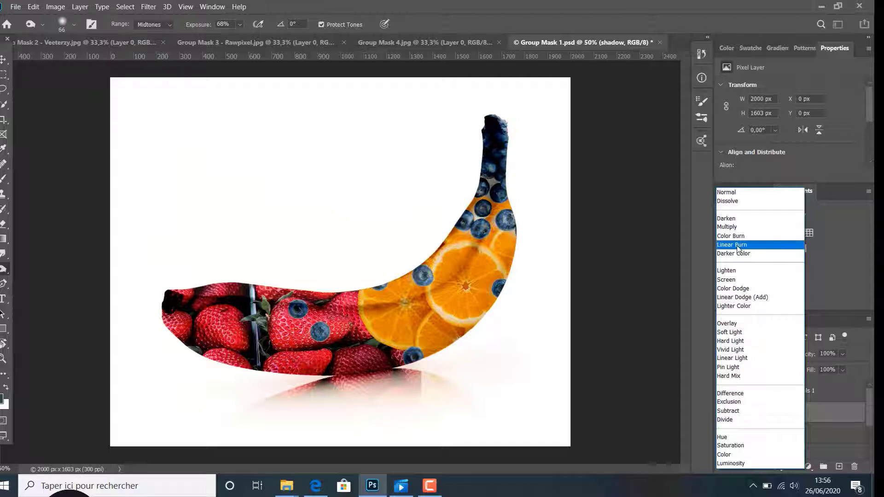
click(738, 245)
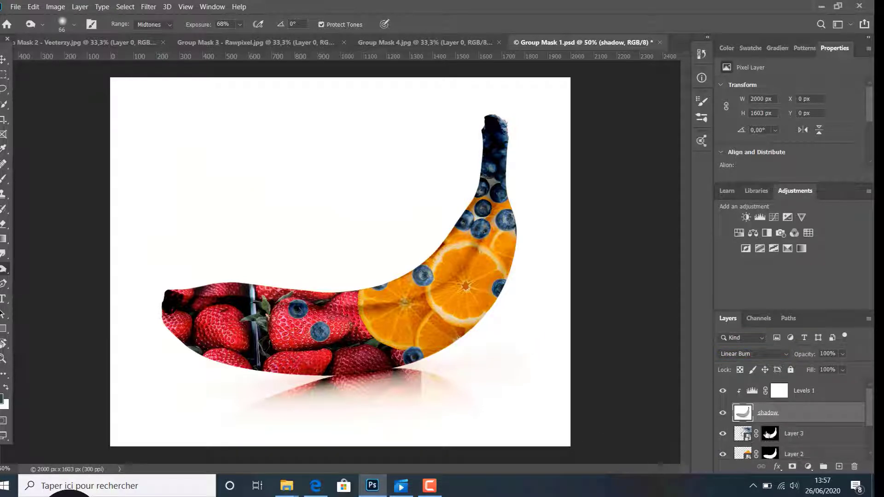
Paint black on Layer 3's mask over the stem tip with the 62 px Brush to reveal the original banana stem.
click(770, 433)
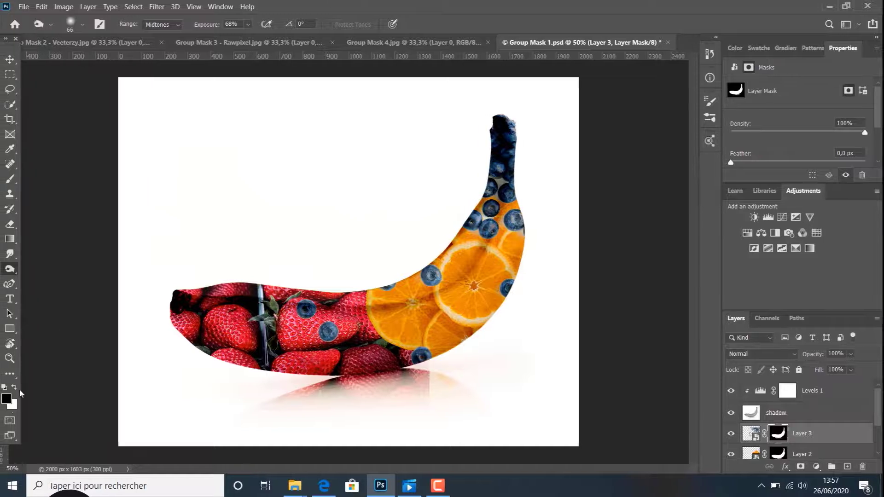
click(12, 183)
click(46, 178)
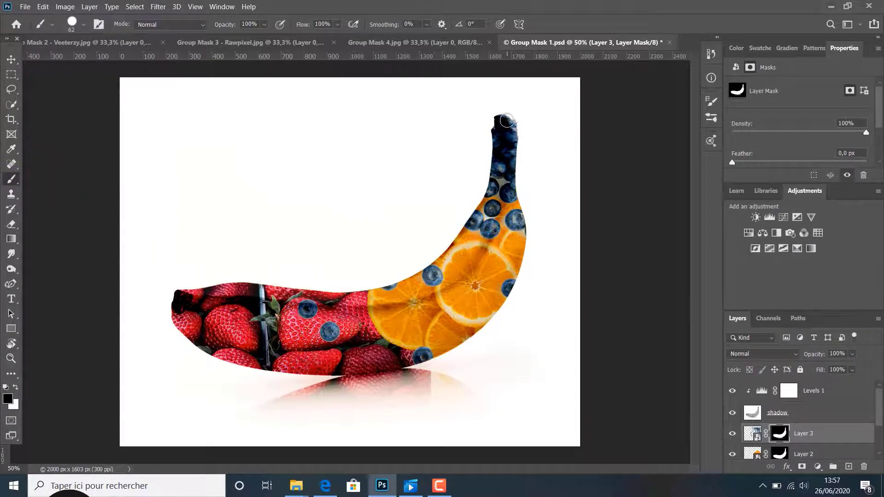
click(510, 116)
click(508, 117)
click(498, 119)
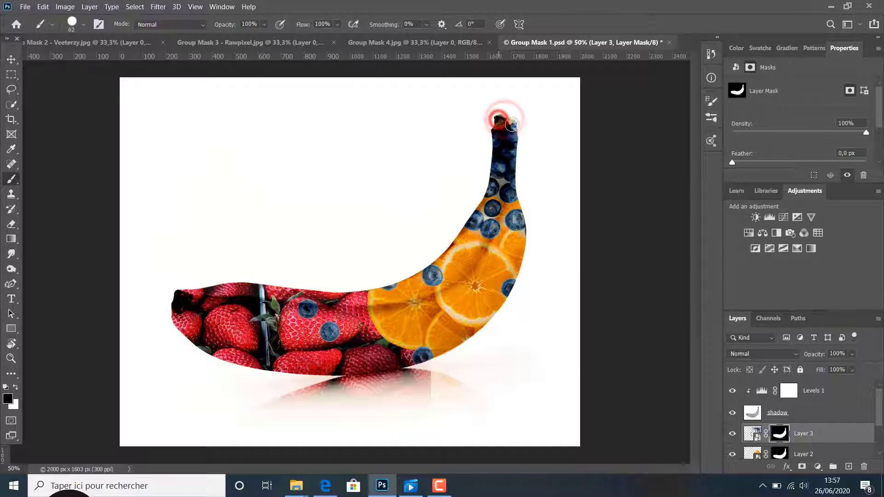
click(513, 123)
click(498, 118)
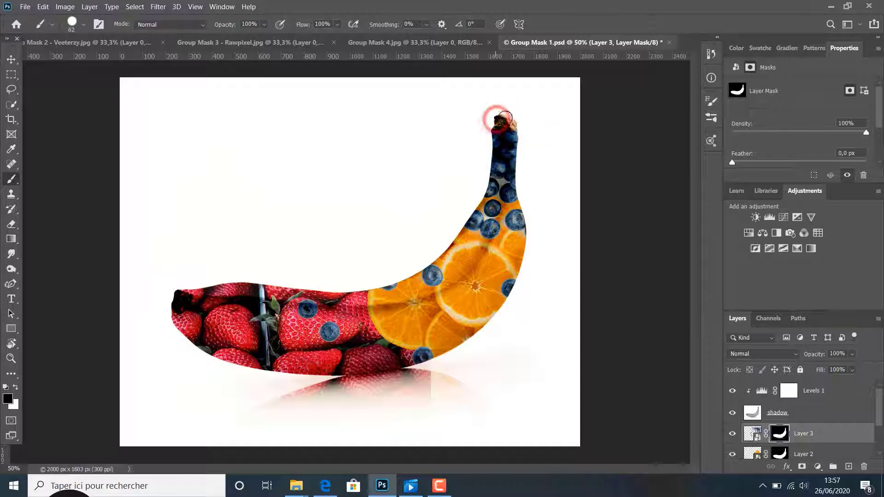
click(513, 121)
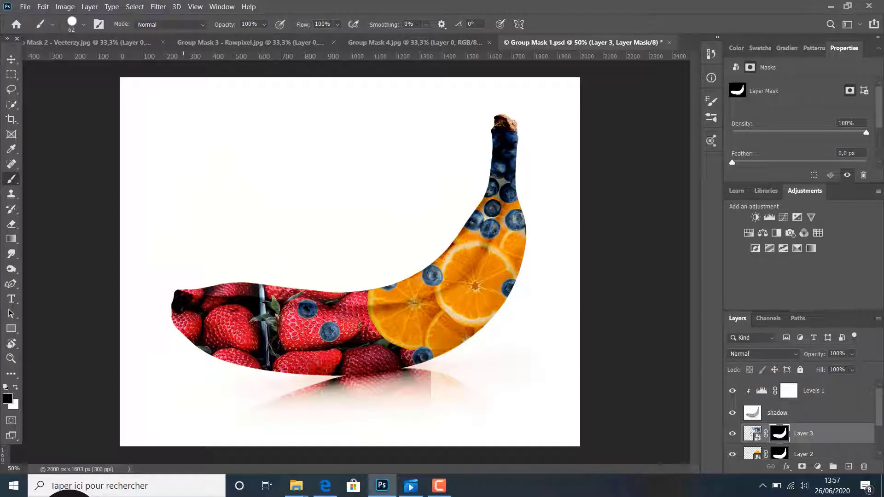
Paint black on Layer 1's mask over the banana's dark blunt end to reveal the original tip.
scroll(778, 441, down, 2)
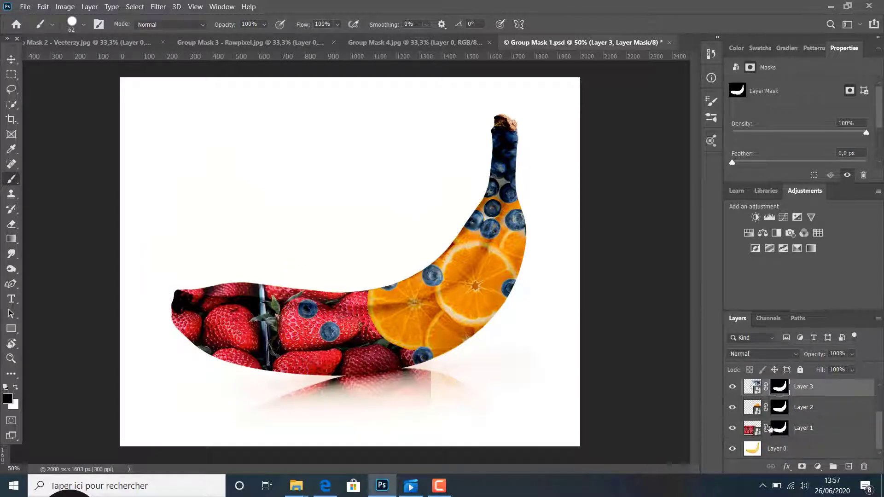
click(780, 429)
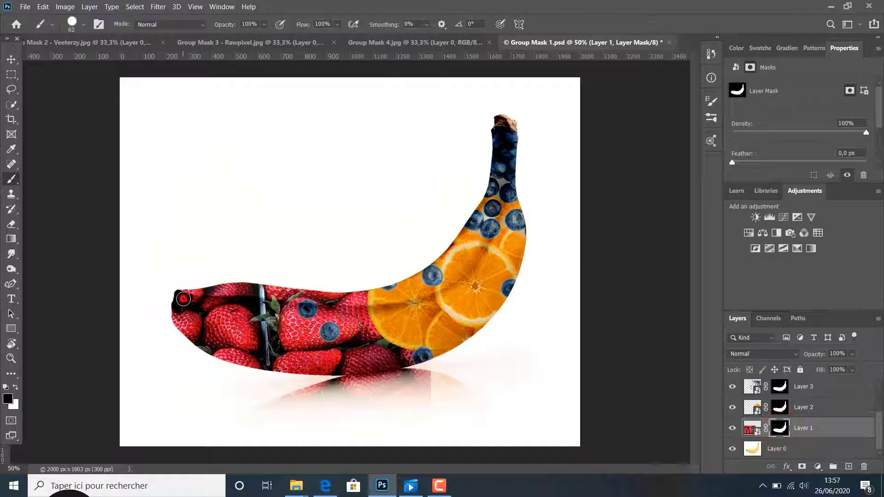
click(178, 299)
mouse_move(178, 299)
mouse_down()
mouse_move(171, 295)
mouse_move(169, 305)
mouse_move(178, 308)
mouse_up()
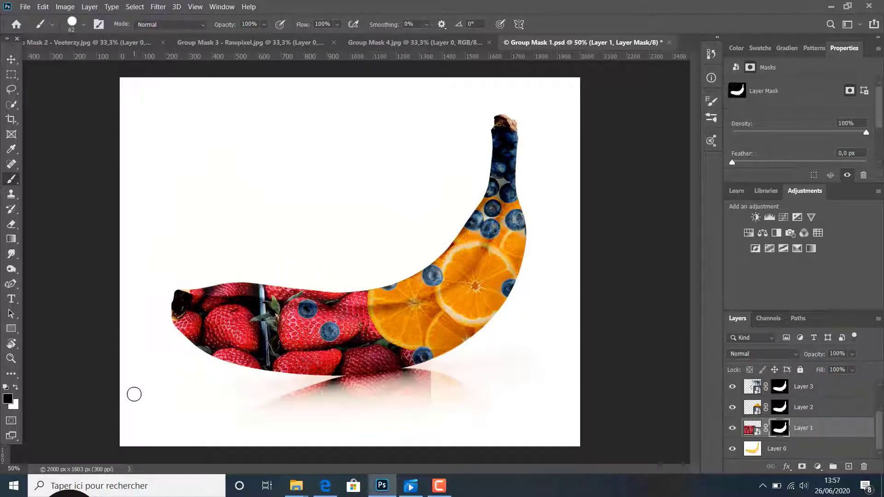
Try painting white on Layer 1's mask around the blunt end, and undo those strokes.
click(15, 387)
click(194, 287)
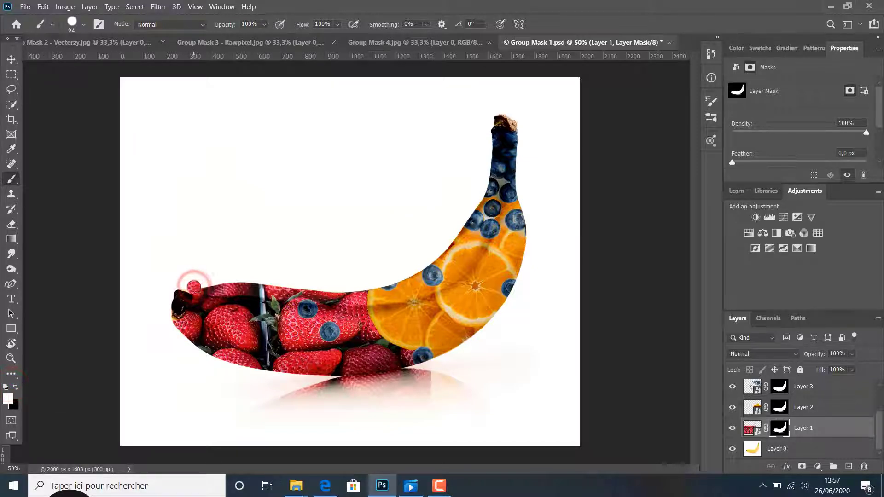
key(ctrl+z)
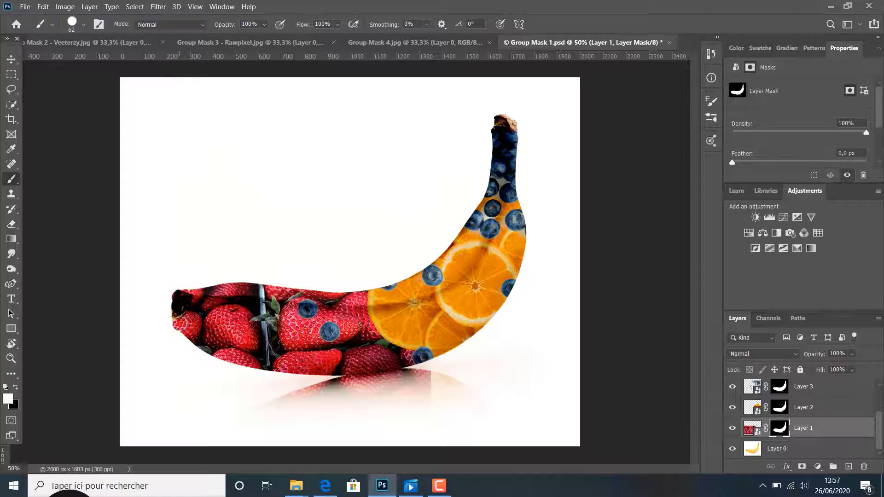
click(180, 324)
key(ctrl+z)
key(ctrl+z)
key(ctrl+z)
Paint black on Layer 1's mask along the outer edge of the blunt end to clean up its outline.
click(168, 331)
click(168, 329)
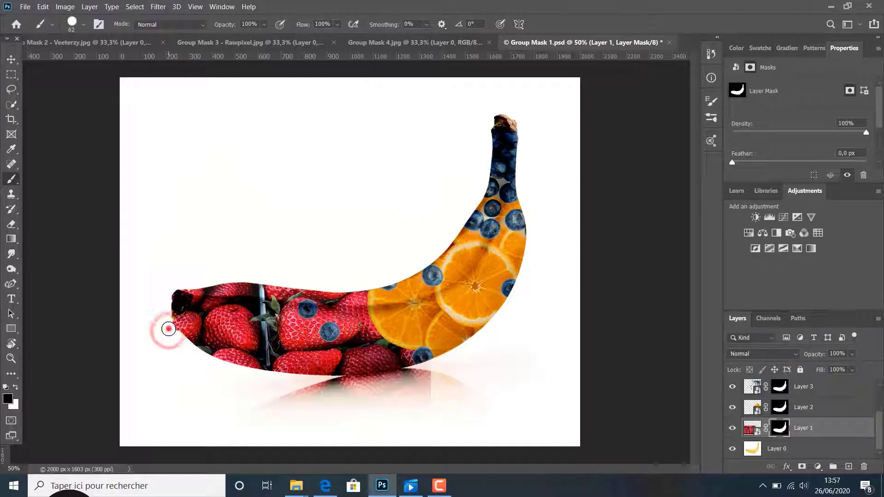
click(170, 335)
click(171, 336)
click(171, 337)
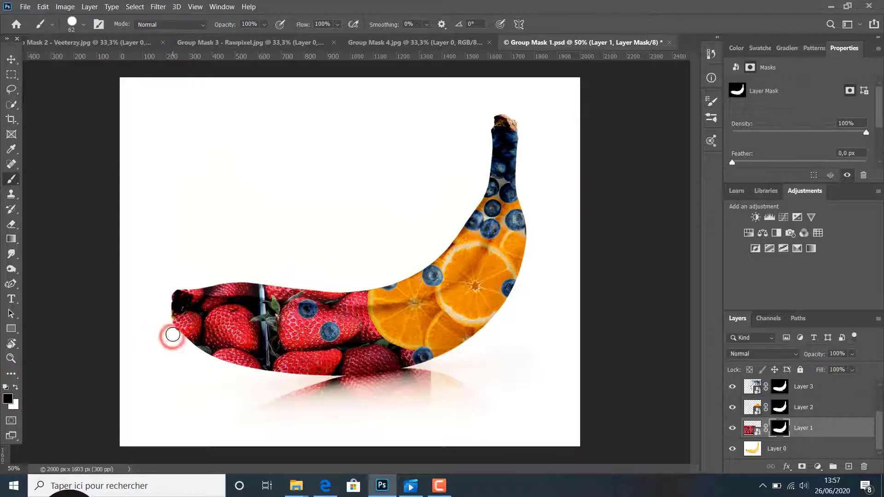
click(173, 334)
click(168, 329)
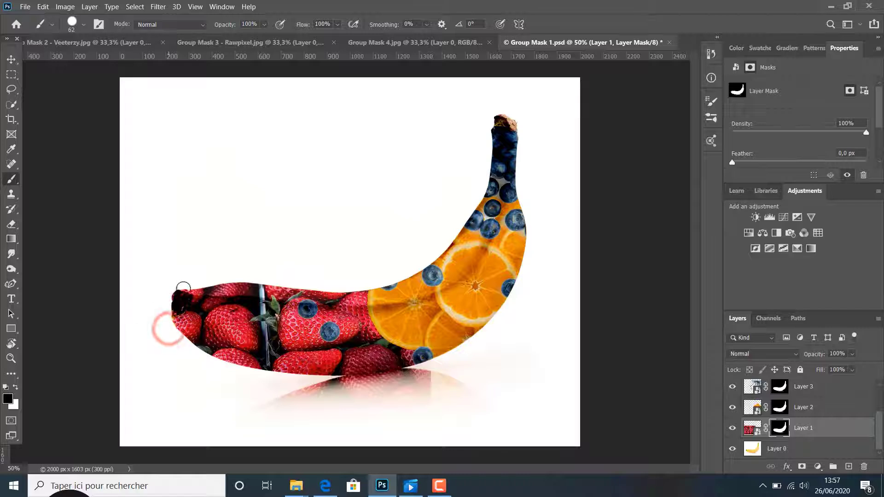
click(165, 298)
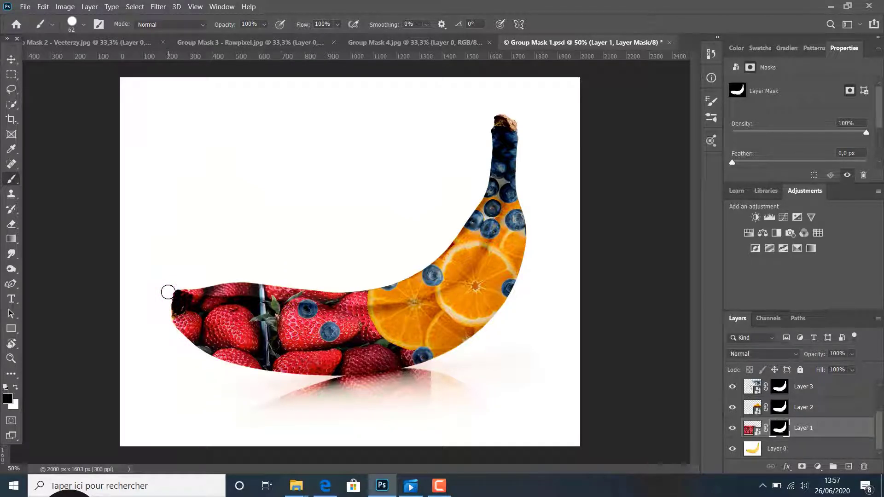
click(168, 292)
Touch up the stem tip by painting more black on Layer 3's mask.
click(760, 388)
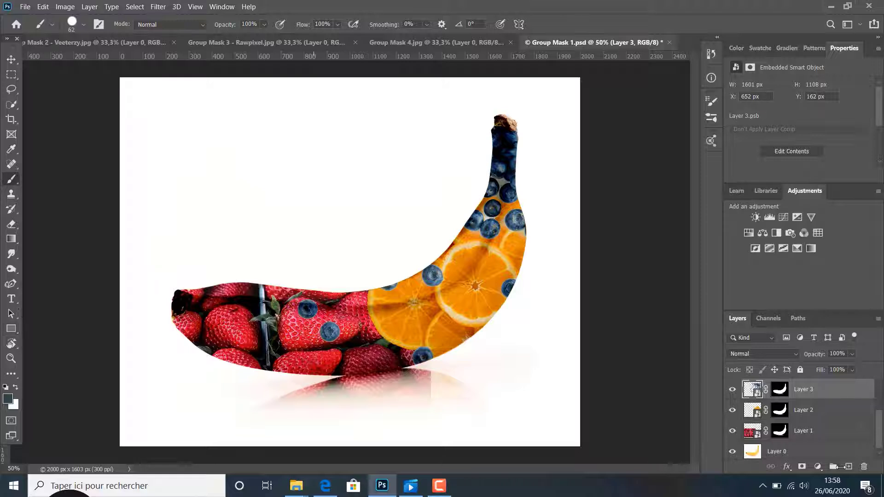
click(781, 389)
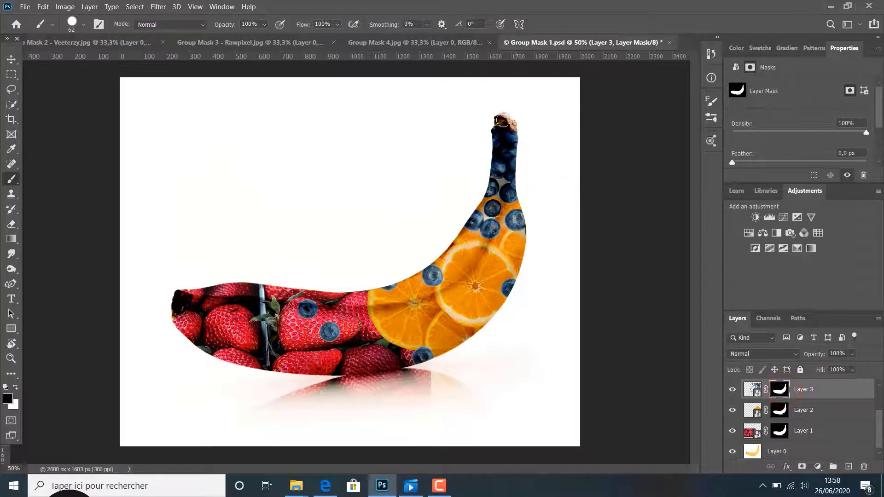
click(511, 119)
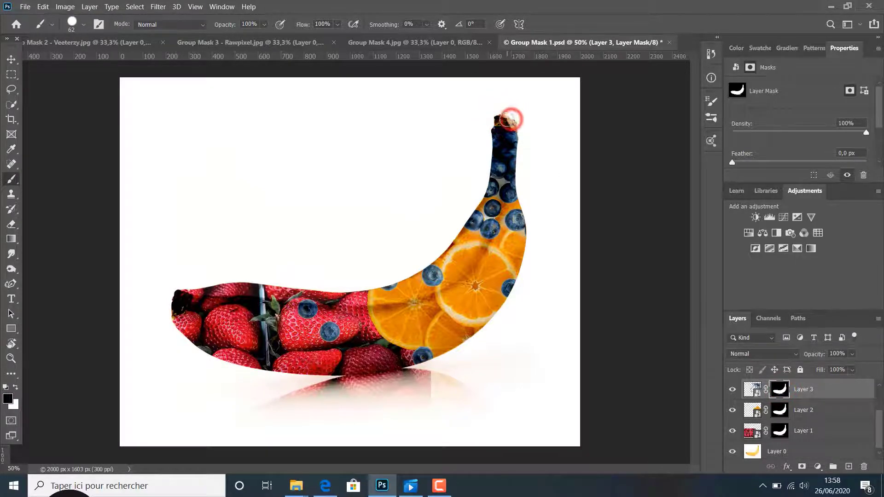
click(500, 118)
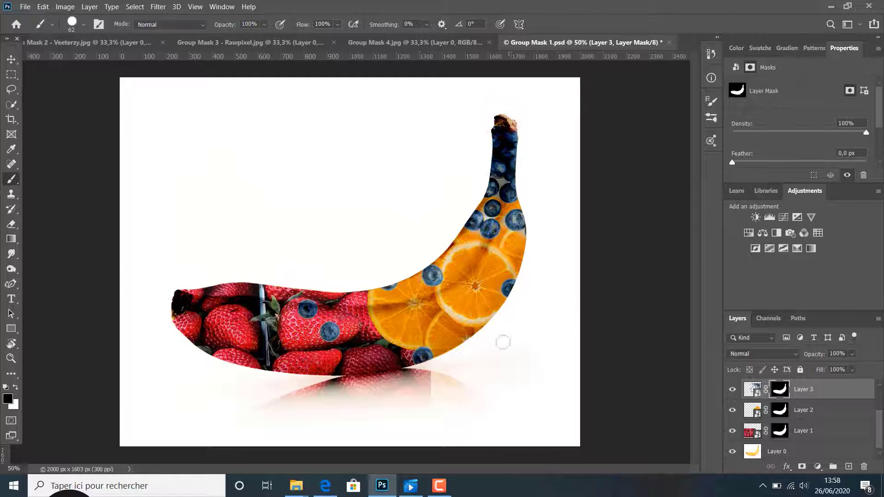
Lower the shadow layer's opacity to 93% and keep its blend mode at Linear Burn.
scroll(875, 439, up, 2)
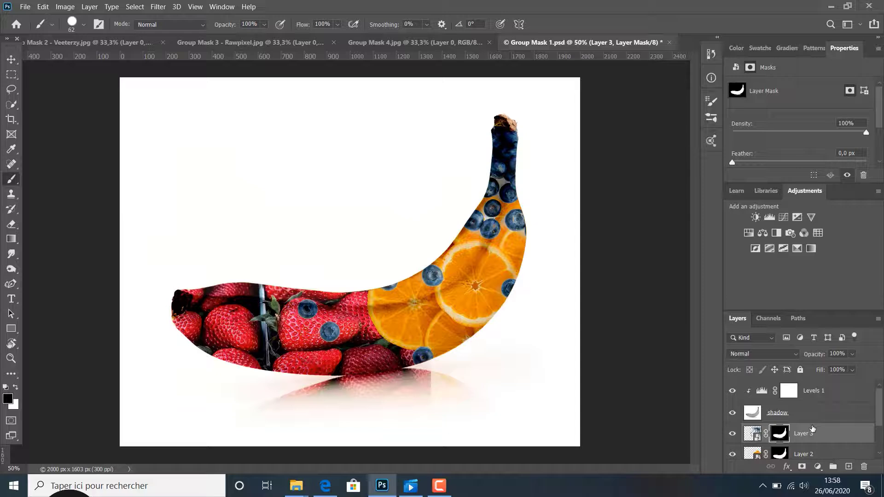
click(786, 414)
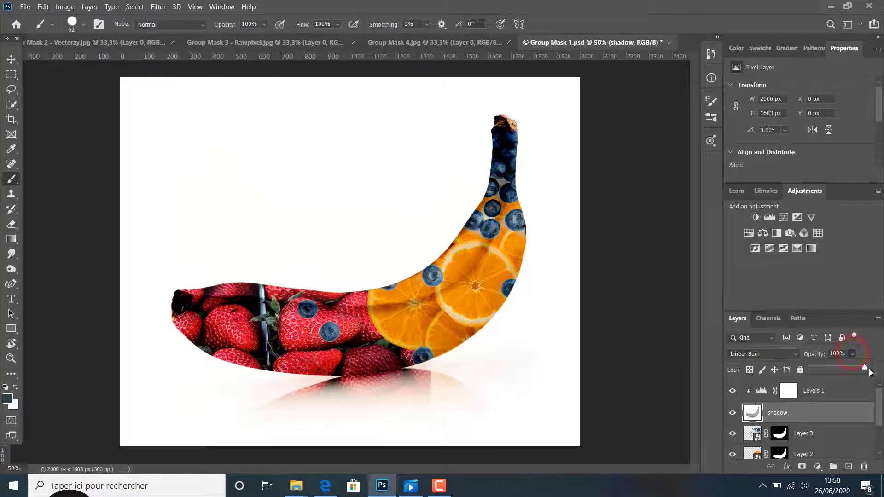
mouse_move(855, 366)
mouse_down()
mouse_move(841, 367)
mouse_move(856, 366)
mouse_up()
click(784, 355)
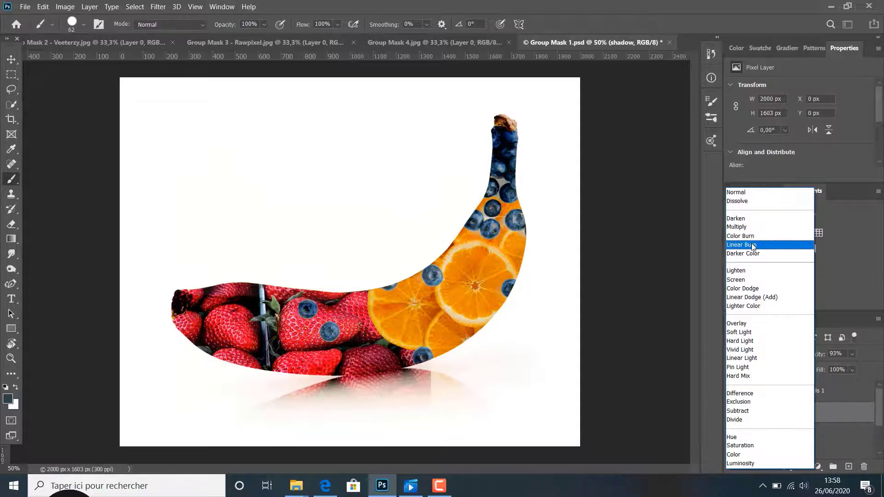
click(750, 245)
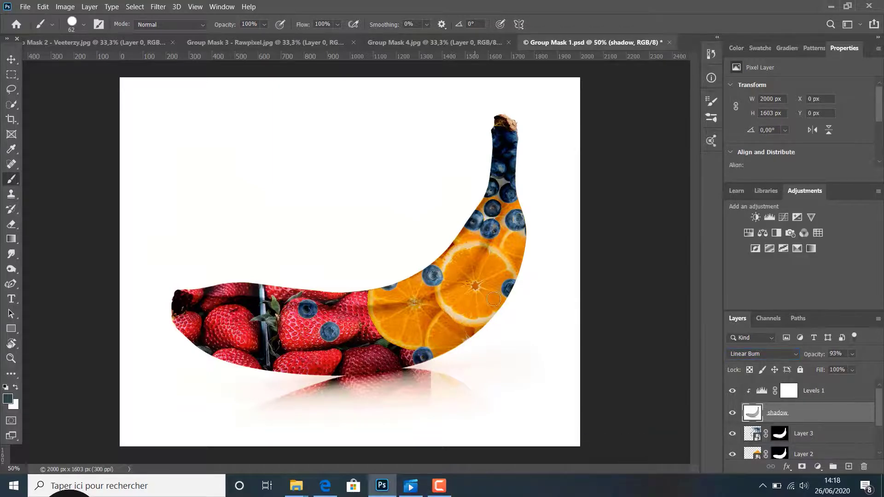
Load Layer 3's mask as a selection, then deselect it with Layer 3's mask active.
click(786, 436)
scroll(784, 423, down, 2)
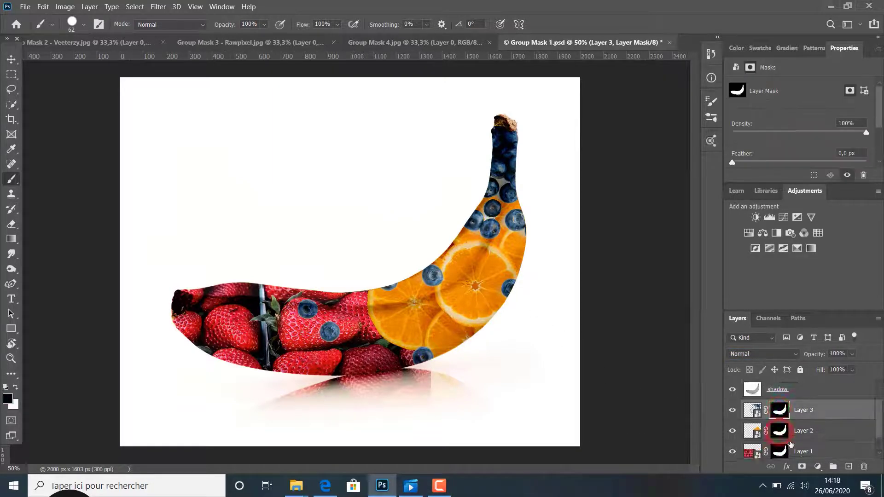
ctrl+click(782, 412)
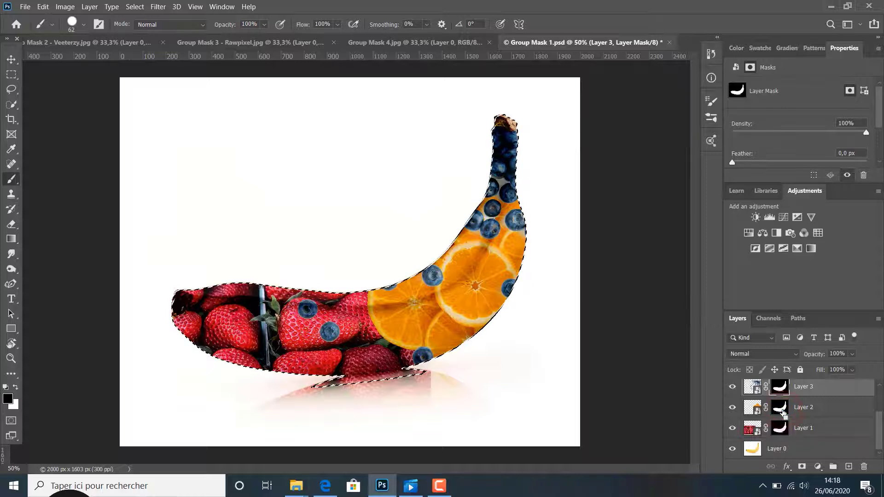
click(782, 410)
click(781, 386)
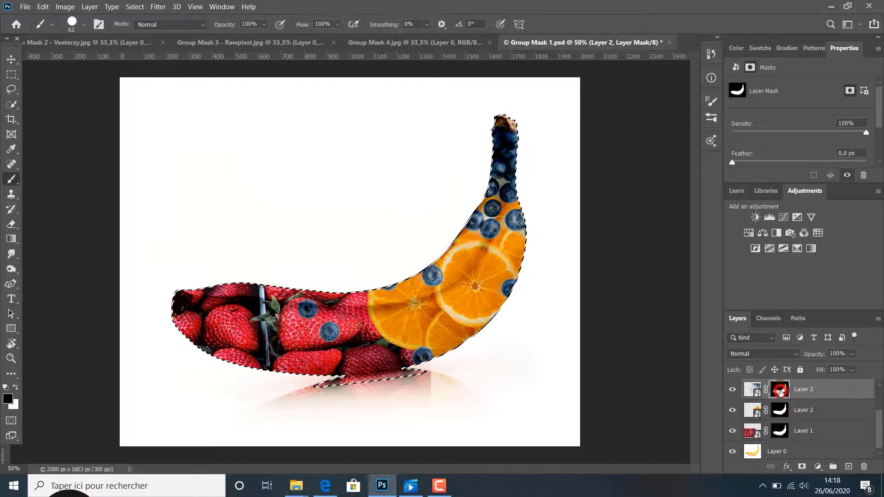
click(135, 7)
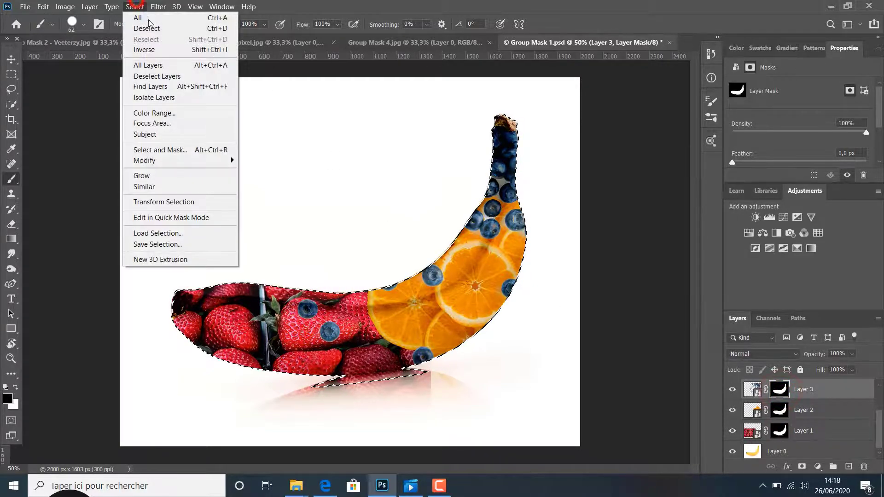
click(149, 26)
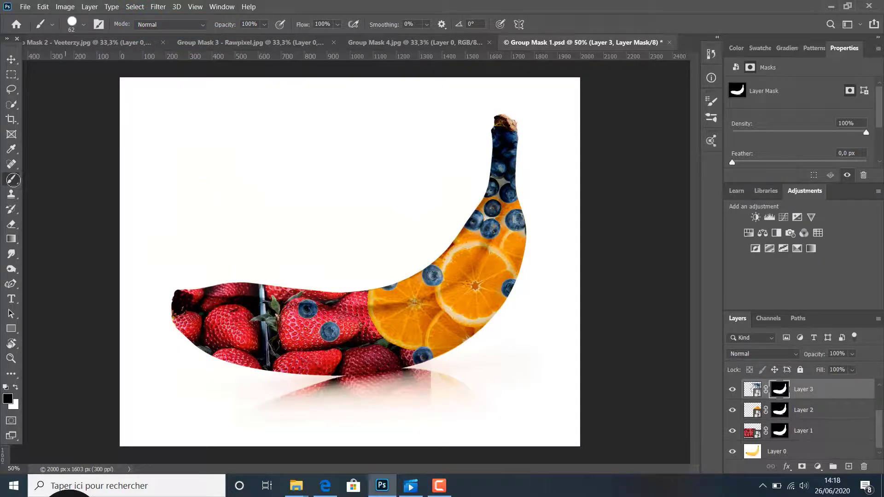
Enlarge the Hard Round brush to 259 px with 100% hardness.
click(83, 25)
click(84, 25)
right_click(12, 185)
click(37, 175)
click(84, 25)
click(96, 59)
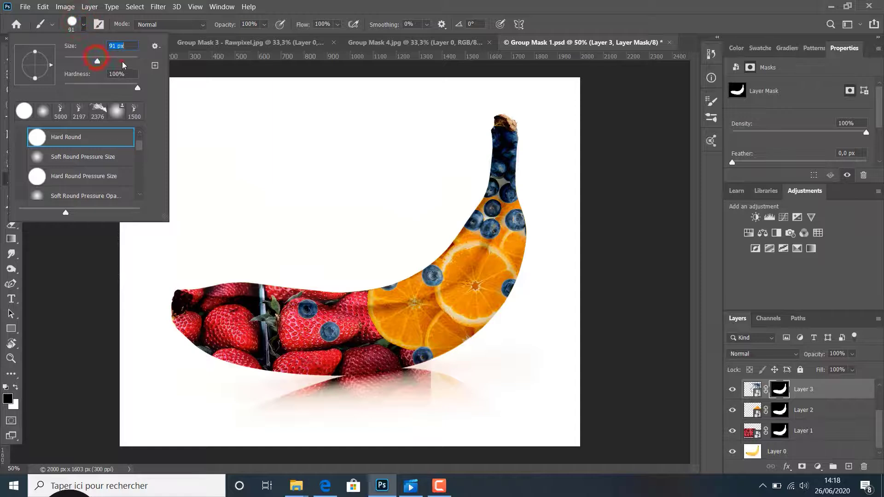
click(122, 61)
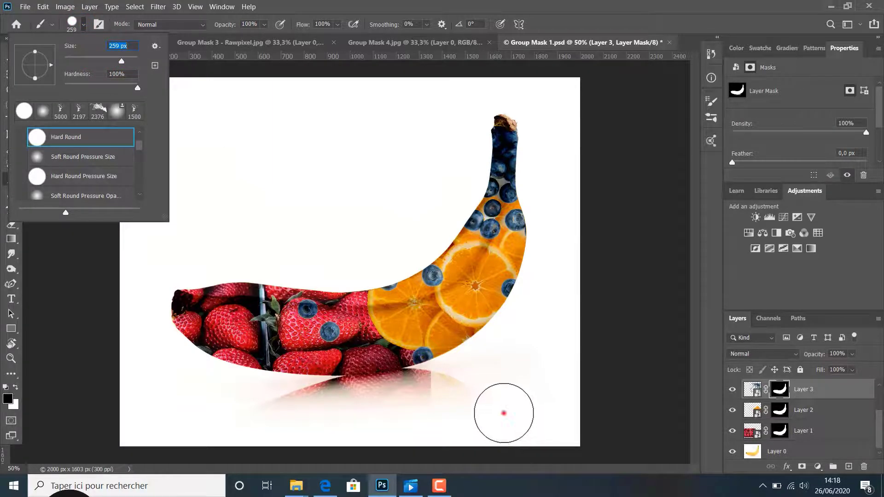
click(503, 413)
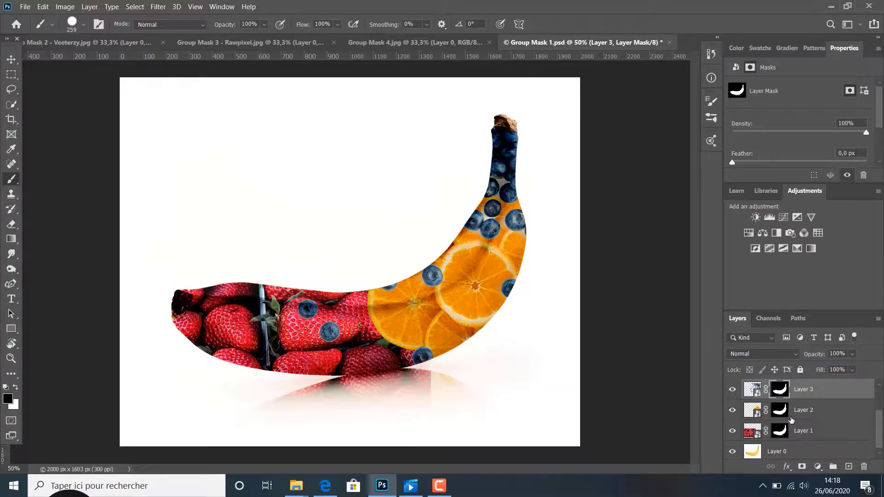
Paint black on Layer 2's mask over the reflection area beneath the orange part of the banana.
click(781, 430)
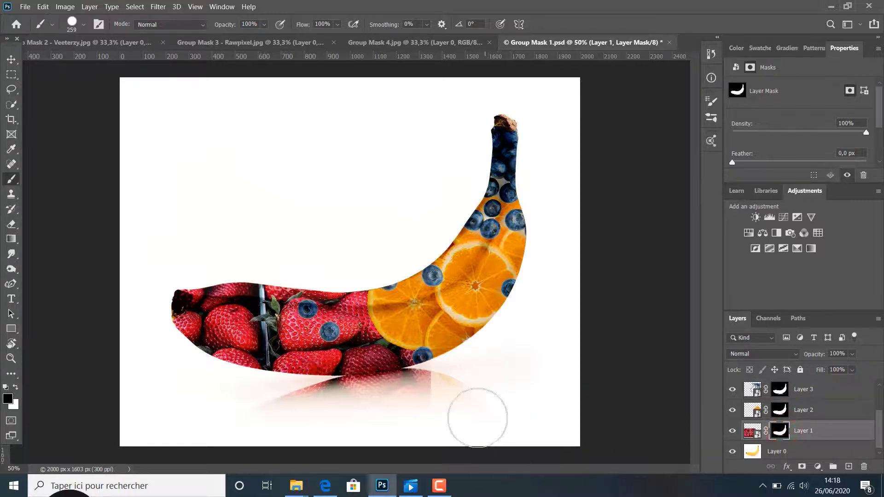
click(779, 410)
click(497, 397)
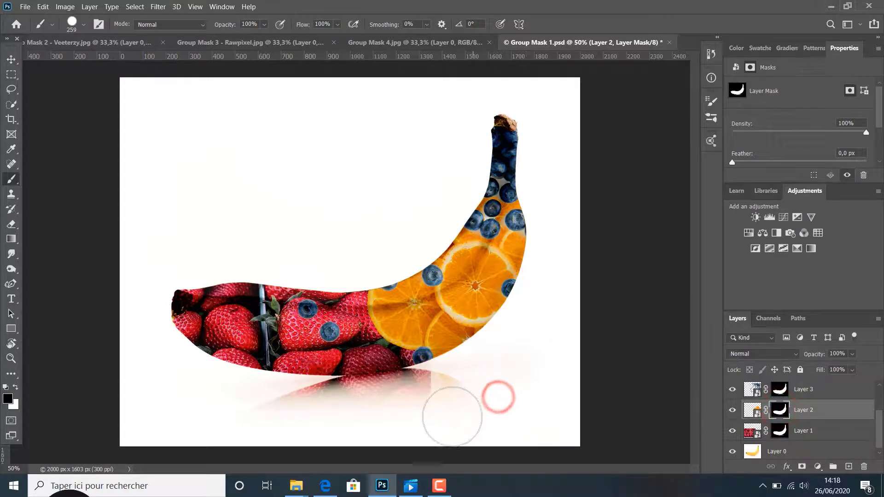
click(499, 405)
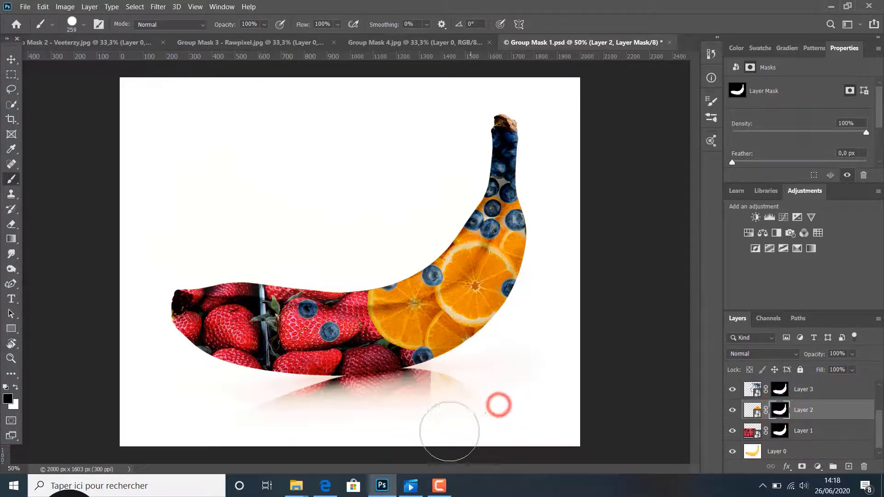
click(491, 404)
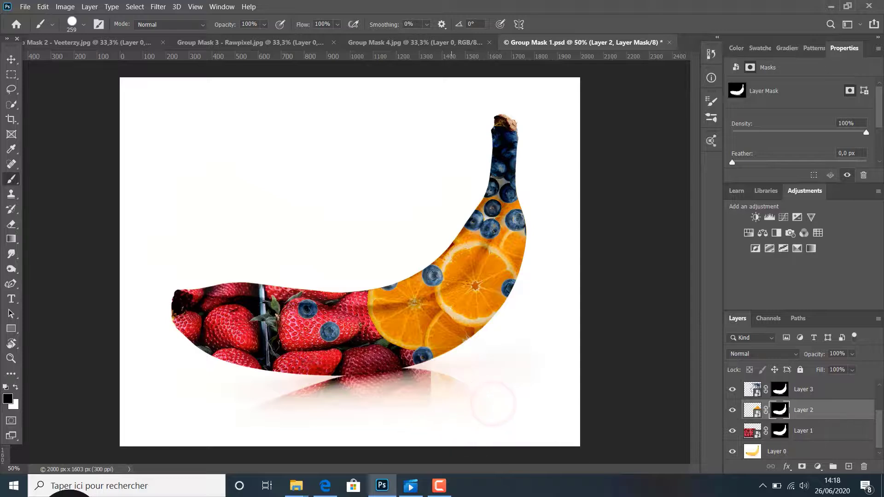
Paint black on Layer 1's mask below the banana to remove the strawberry texture from its reflection.
click(777, 431)
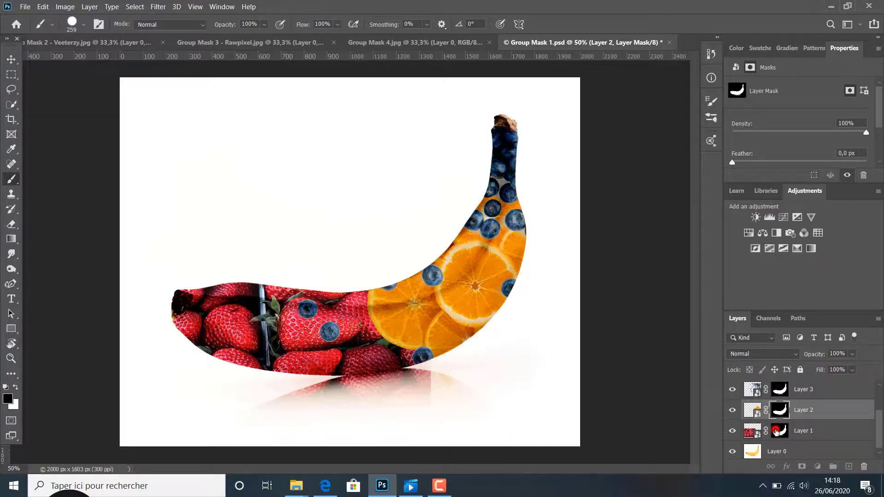
click(474, 405)
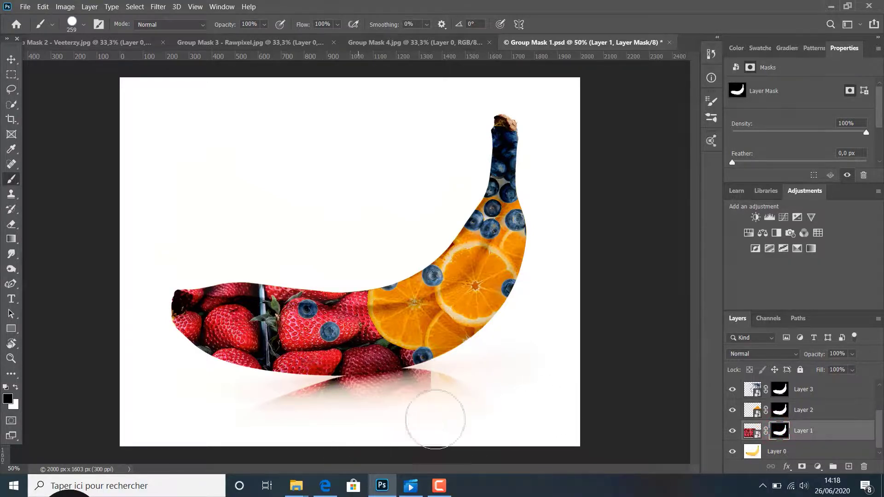
click(478, 395)
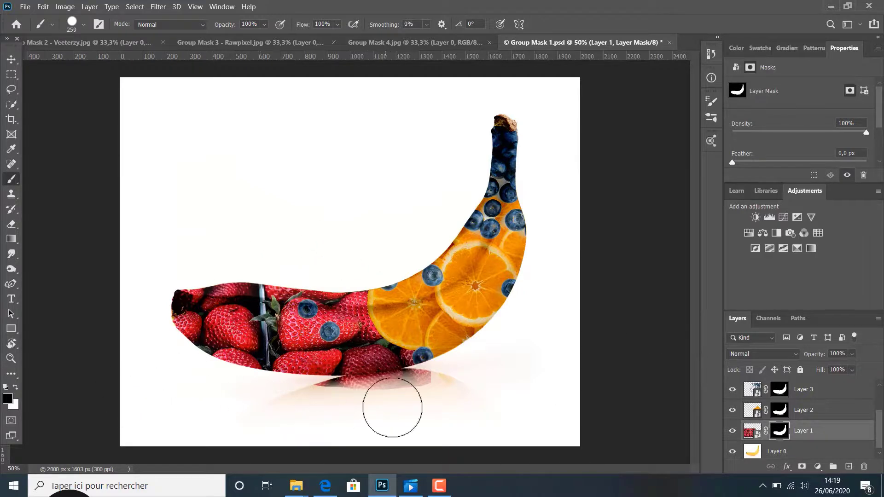
click(440, 408)
click(427, 414)
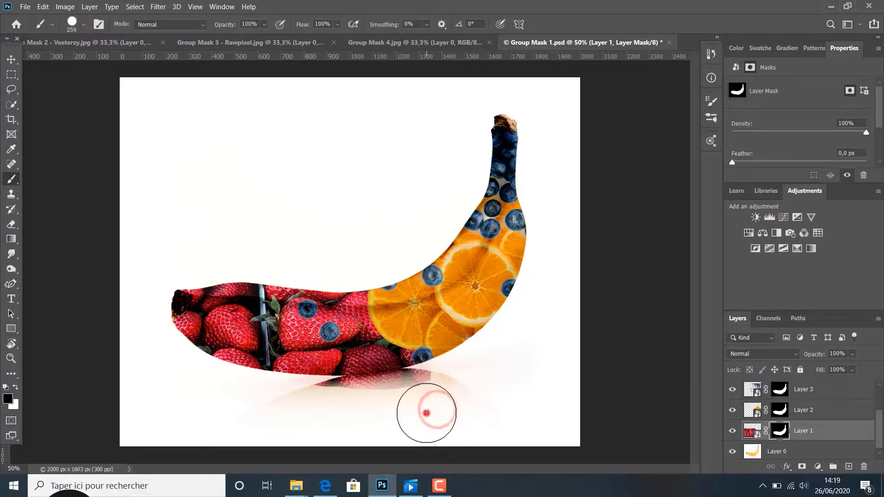
click(413, 415)
click(391, 415)
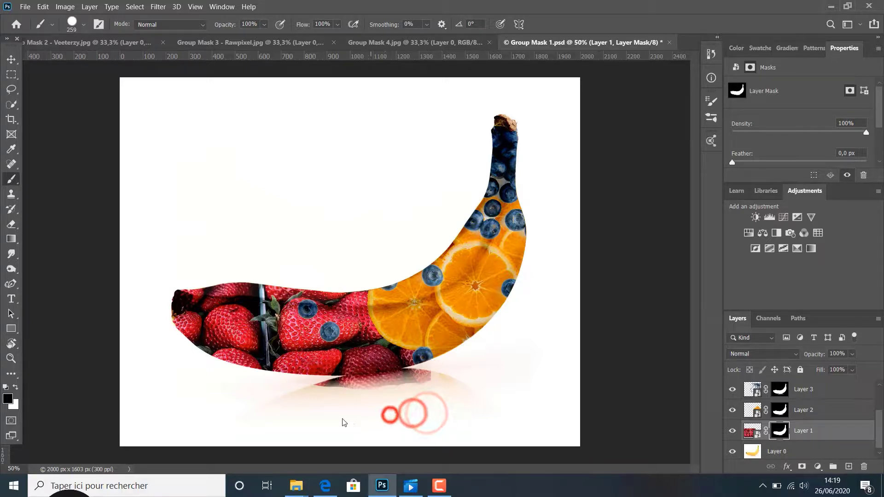
click(315, 409)
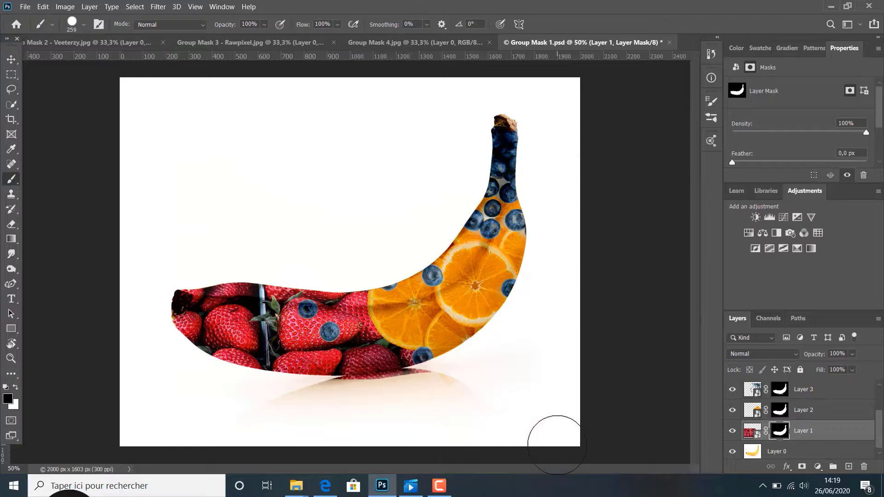
Return to Layer 2's mask and paint black over the remaining reflection area below the banana.
click(780, 409)
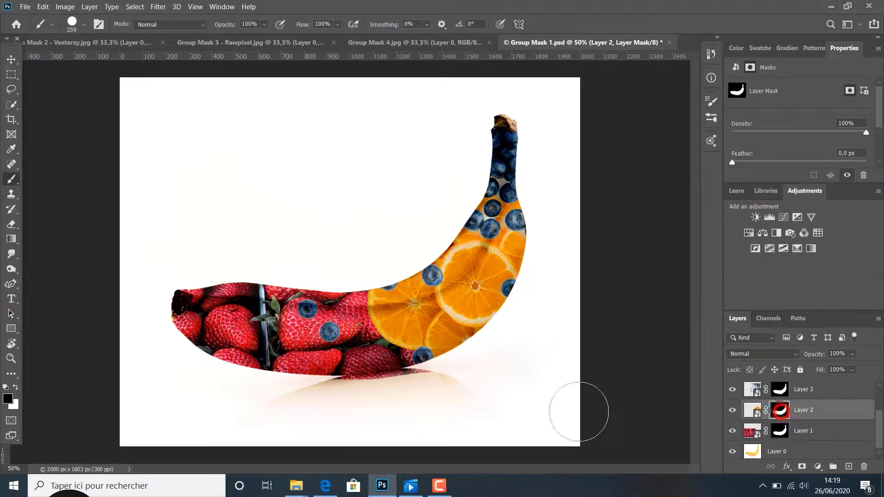
click(483, 408)
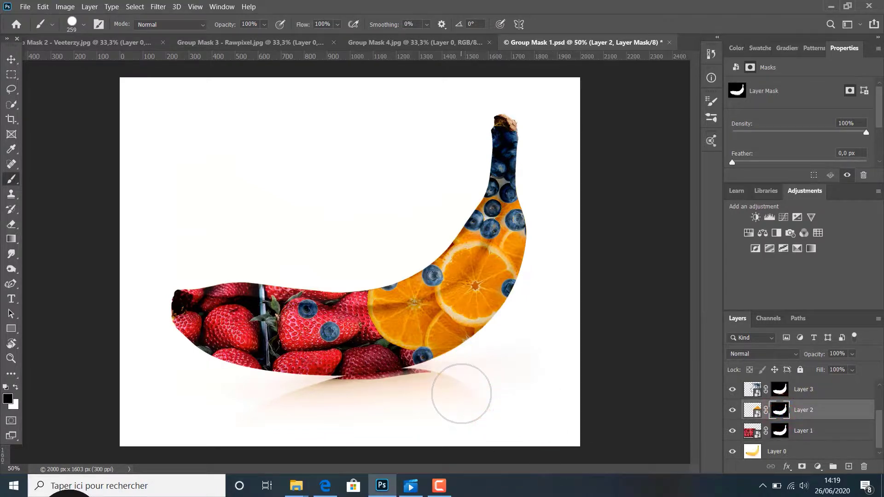